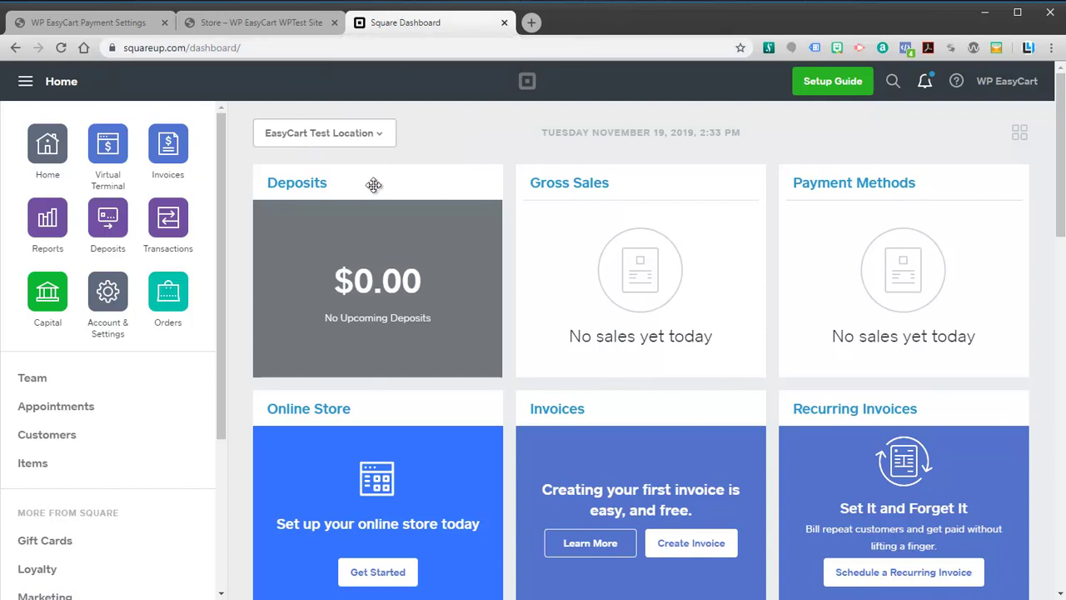
Step: Check the store location list, then open Square's Item Library listing Lip Gloss, SLR Camera and Sunglasses
left_click(379, 139)
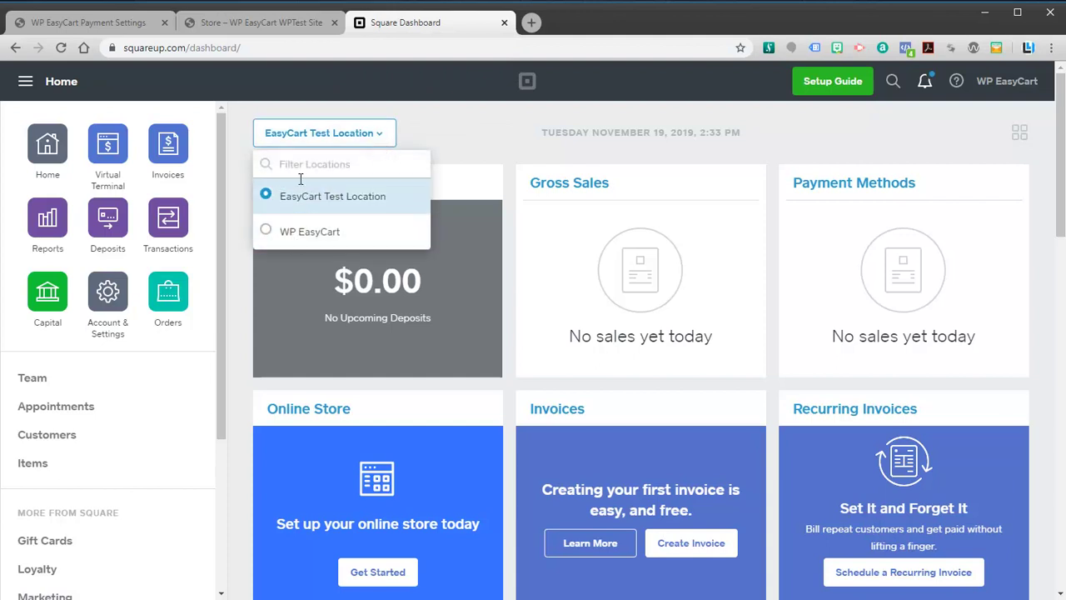
left_click(458, 138)
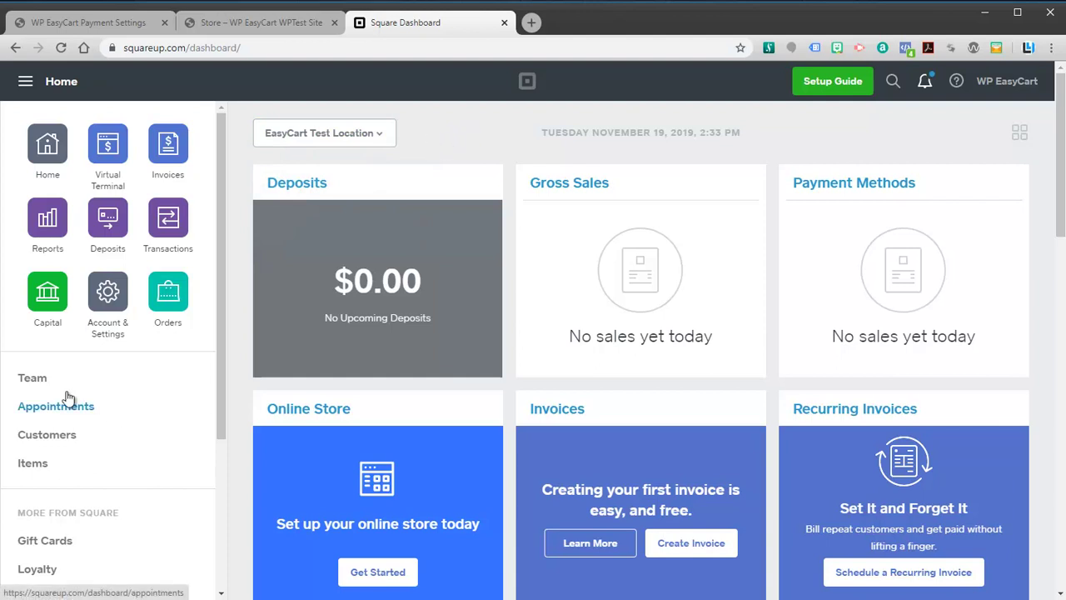
left_click(38, 465)
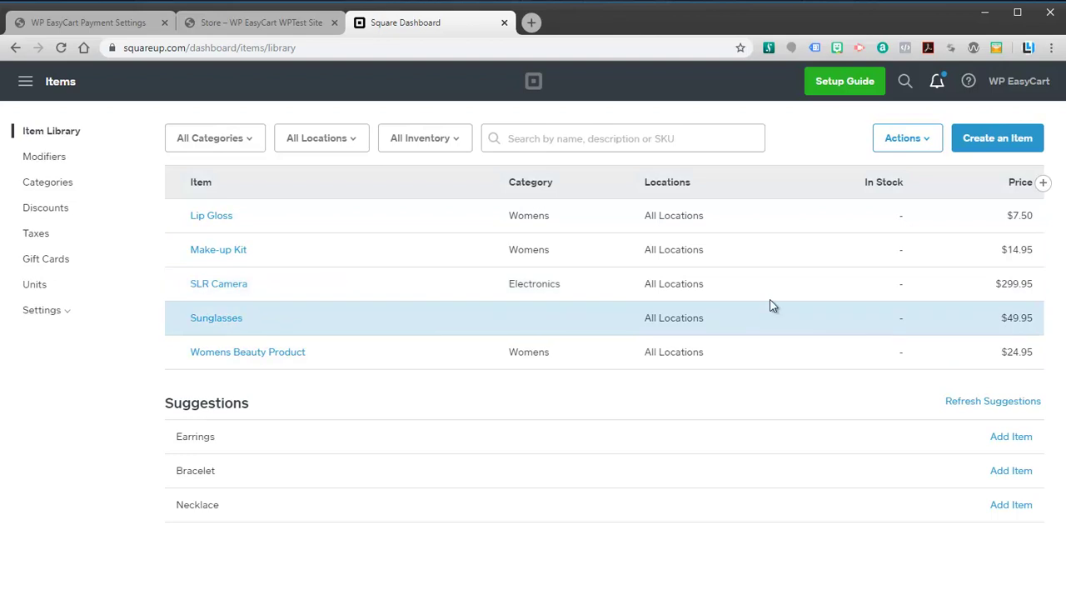
Step: Switch to the 'Store – WP EasyCart WPTest Site' page showing 9 clothing products
left_click(257, 24)
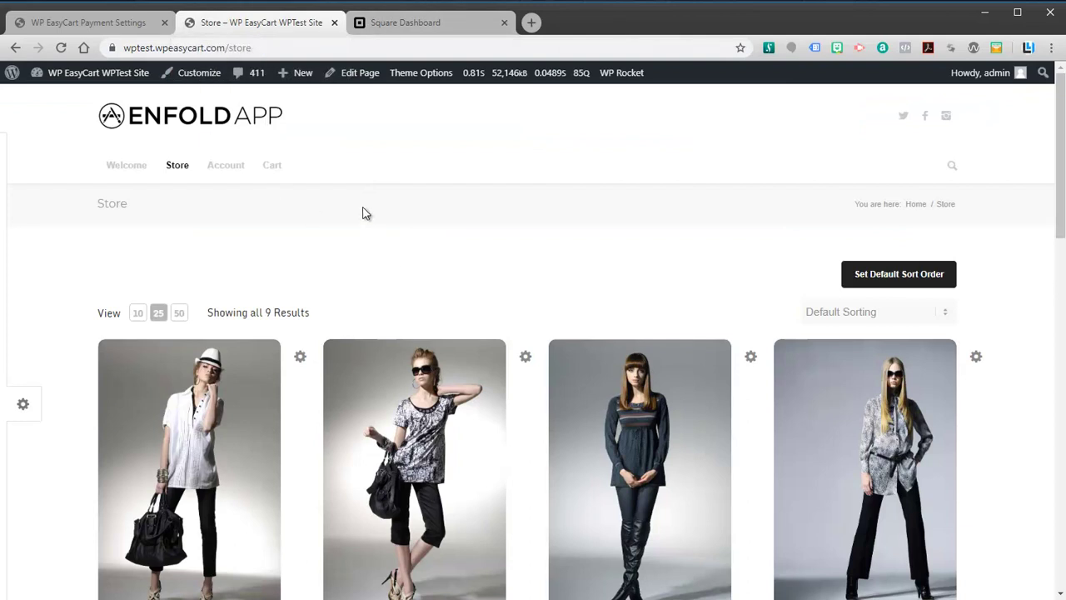
scroll(547, 285, "down", 8)
scroll(547, 286, "up", 8)
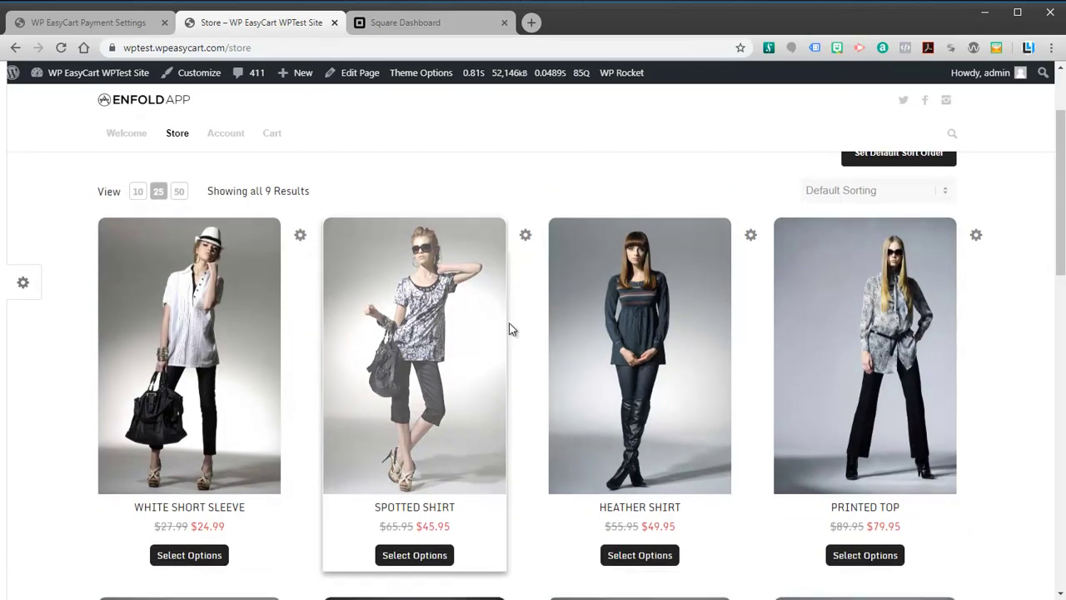
scroll(509, 323, "down", 4)
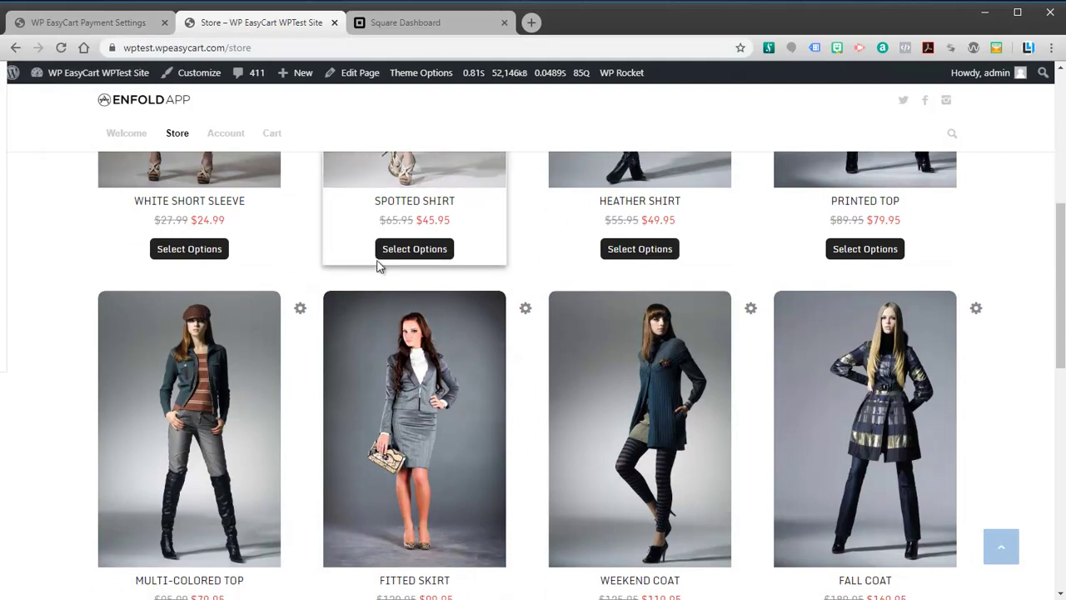
scroll(366, 241, "up", 4)
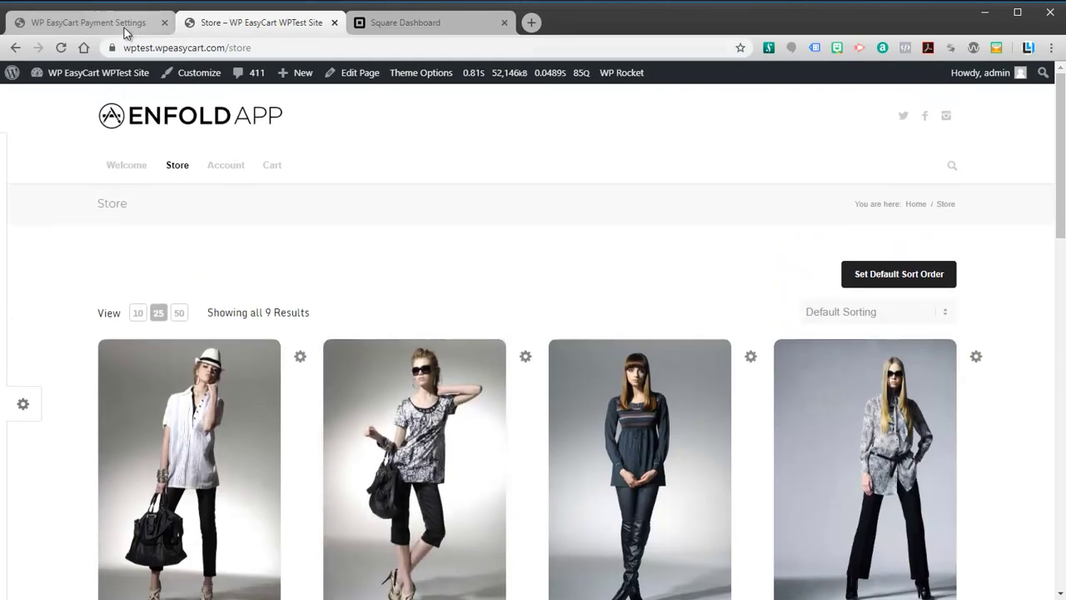
Step: Review the EasyCart admin Dashboard's sales chart and stats (6 orders, 3 customers), then return to Store
left_click(157, 25)
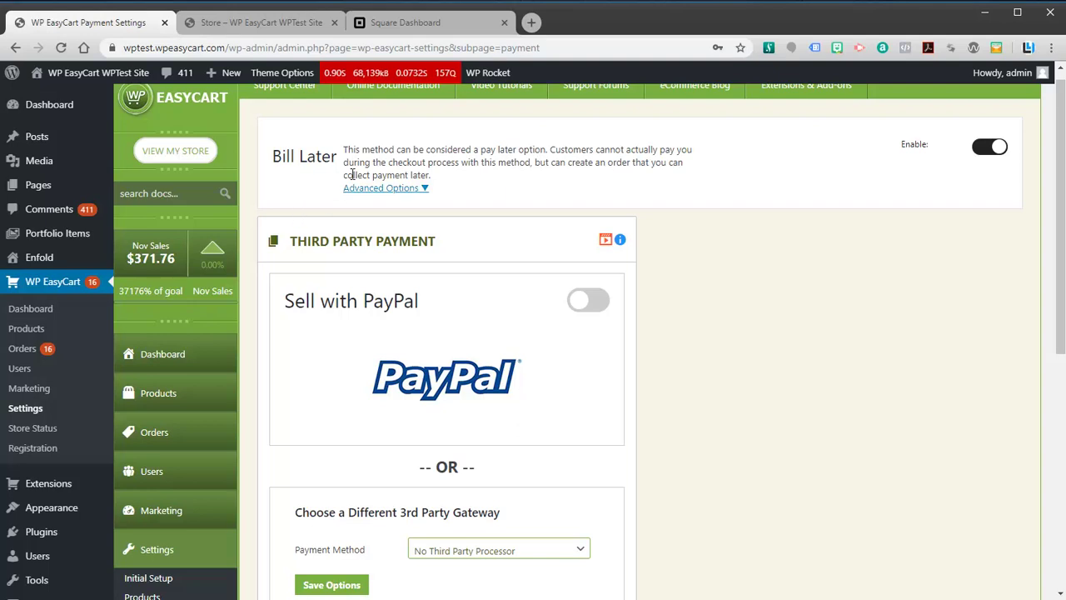
left_click(171, 360)
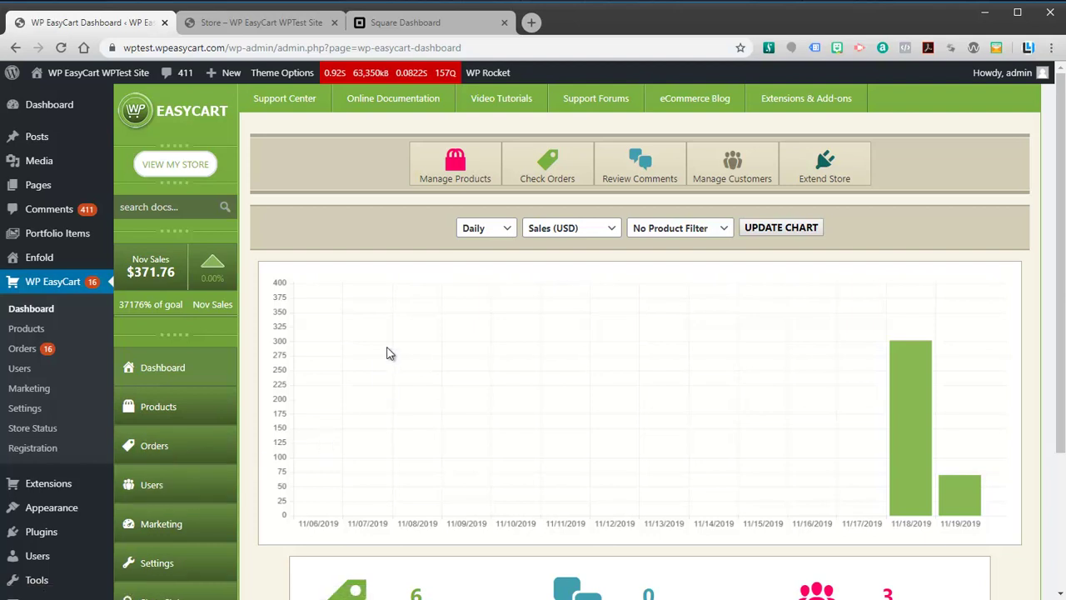
scroll(395, 335, "down", 1)
scroll(395, 335, "down", 2)
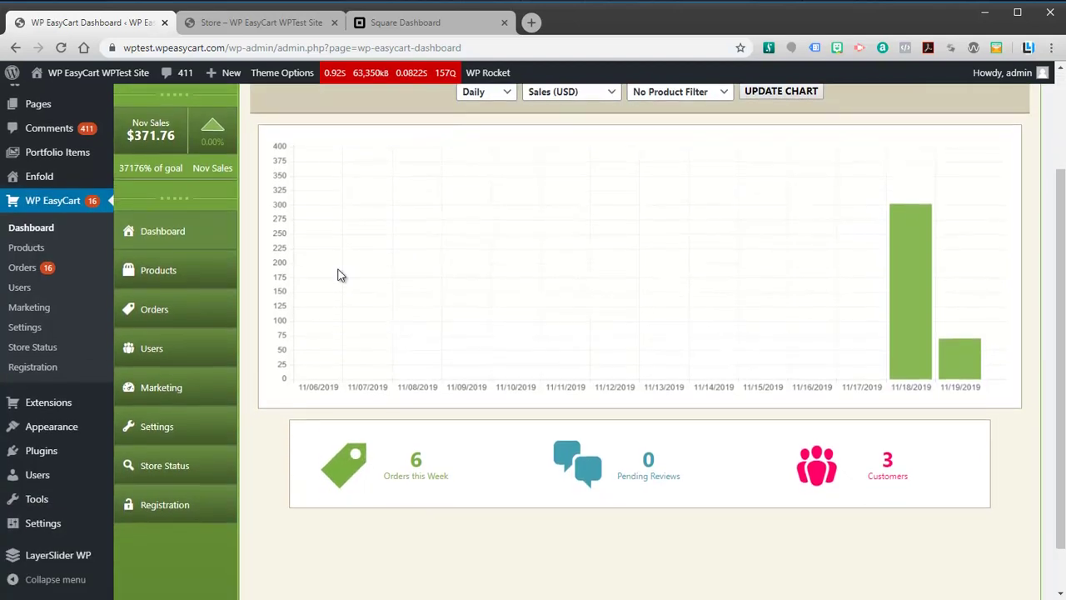
left_click(250, 25)
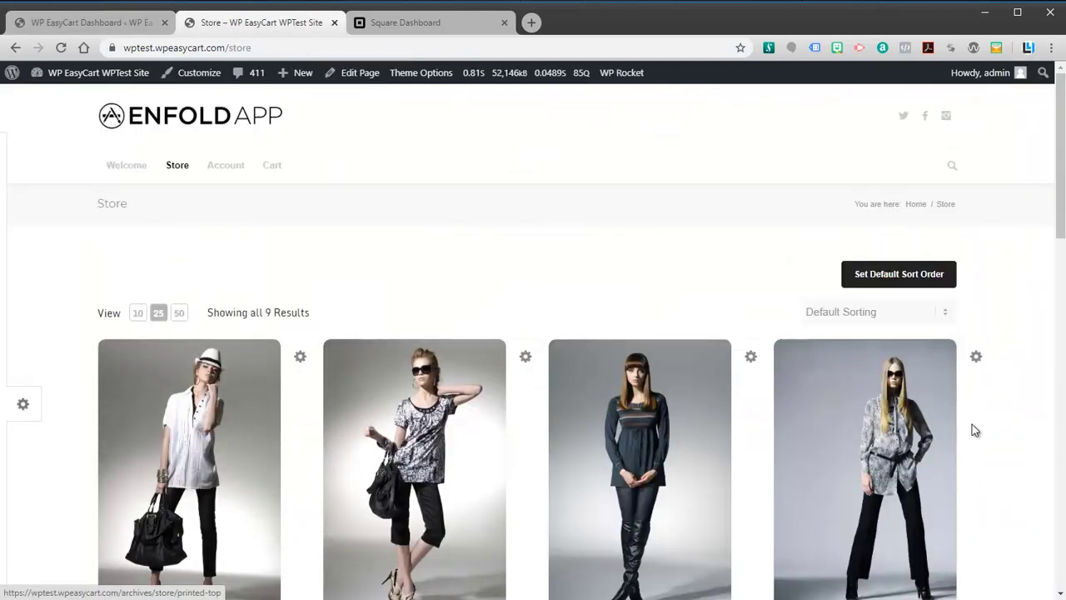
Step: Return Square to its Home dashboard ($0.00 deposits) and bring back the WP EasyCart dashboard
scroll(552, 341, "down", 2)
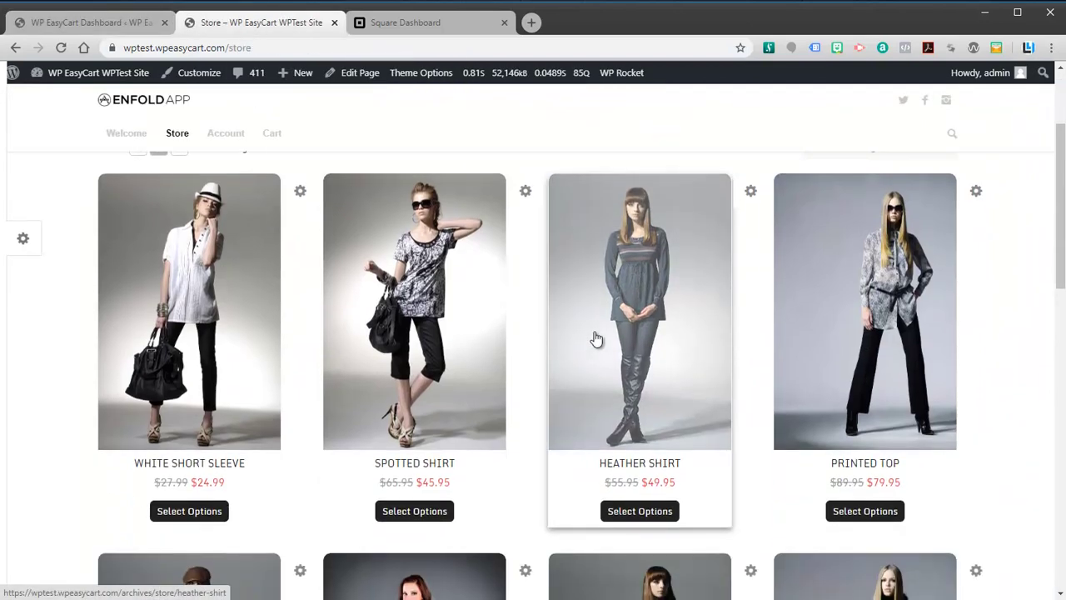
scroll(695, 364, "up", 2)
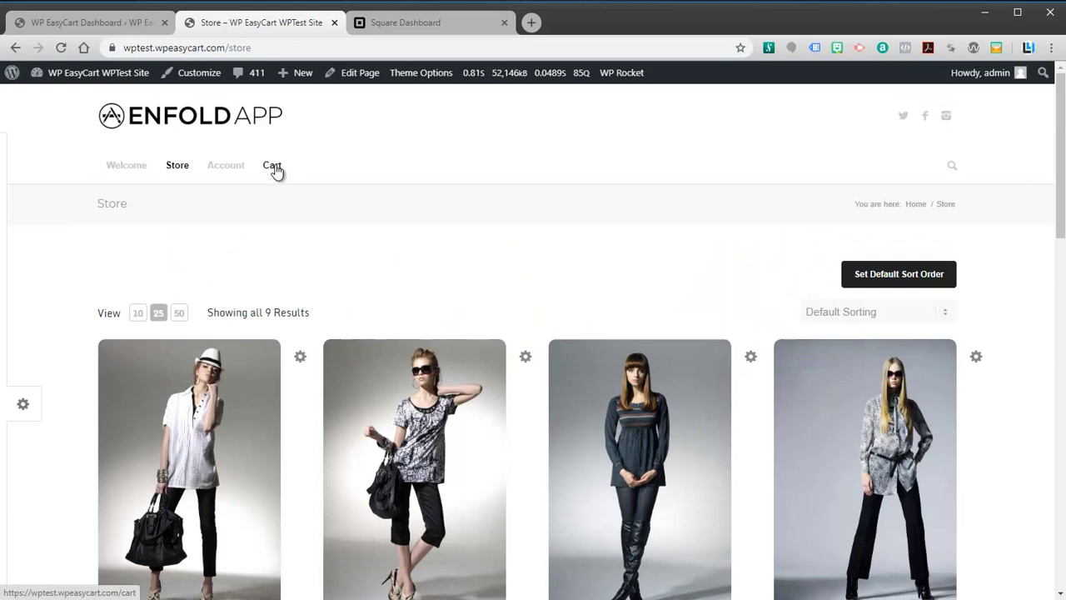
left_click(406, 25)
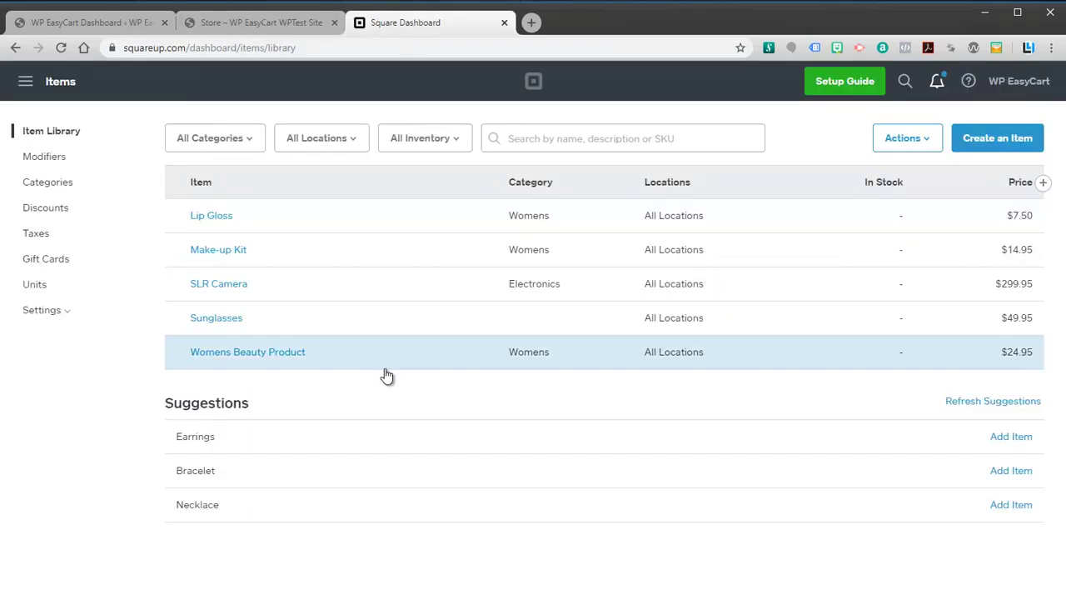
left_click(26, 82)
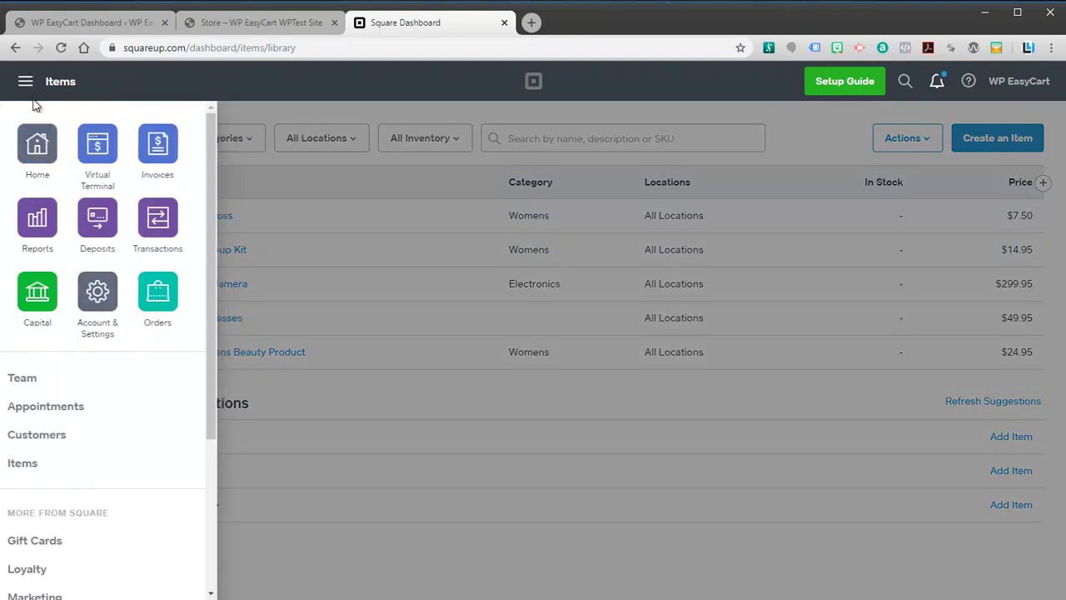
left_click(46, 145)
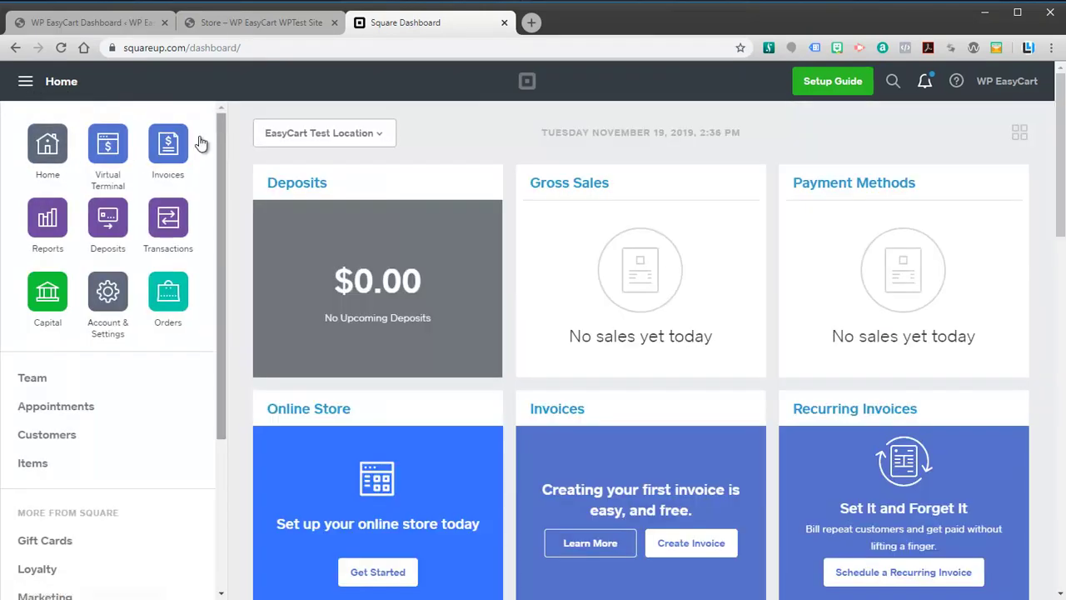
left_click(113, 26)
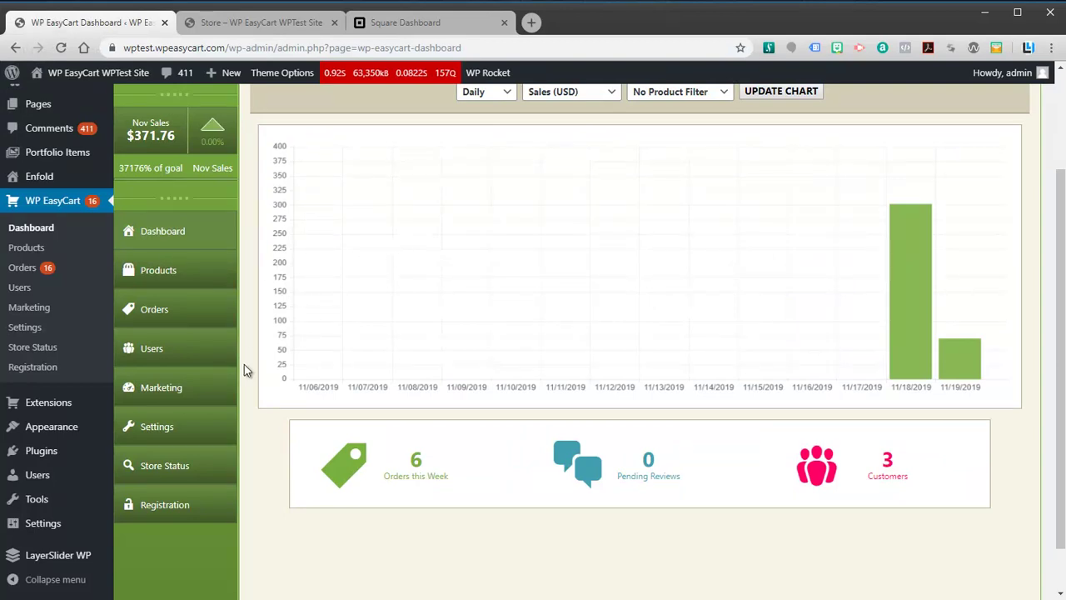
Step: Go to EasyCart Settings > Payment and scroll down to the Live Payment section
mouse_move(38, 459)
left_click(155, 436)
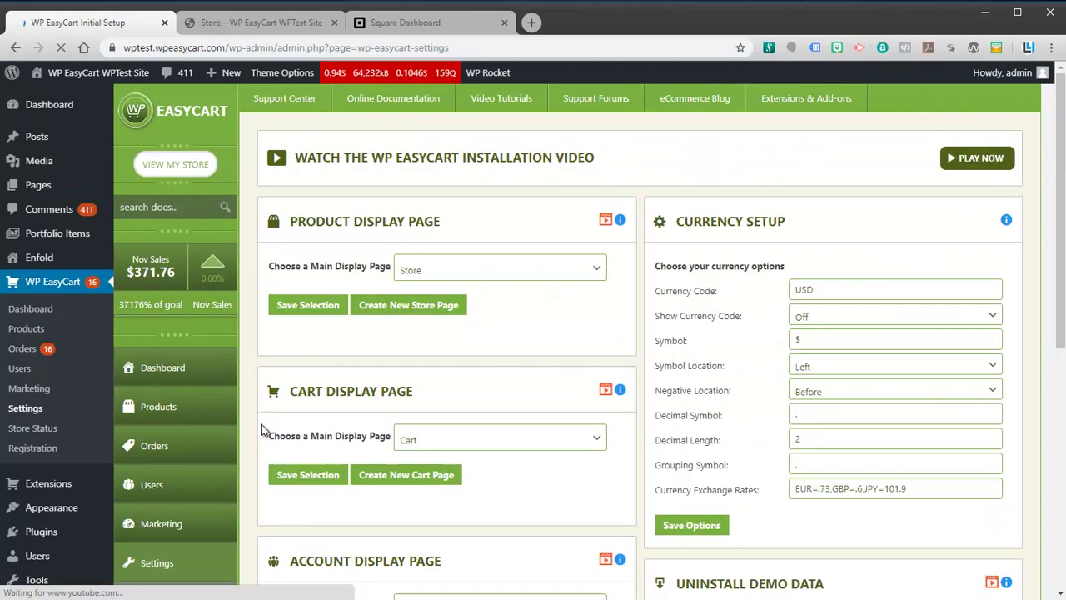
scroll(283, 459, "down", 3)
scroll(283, 459, "down", 1)
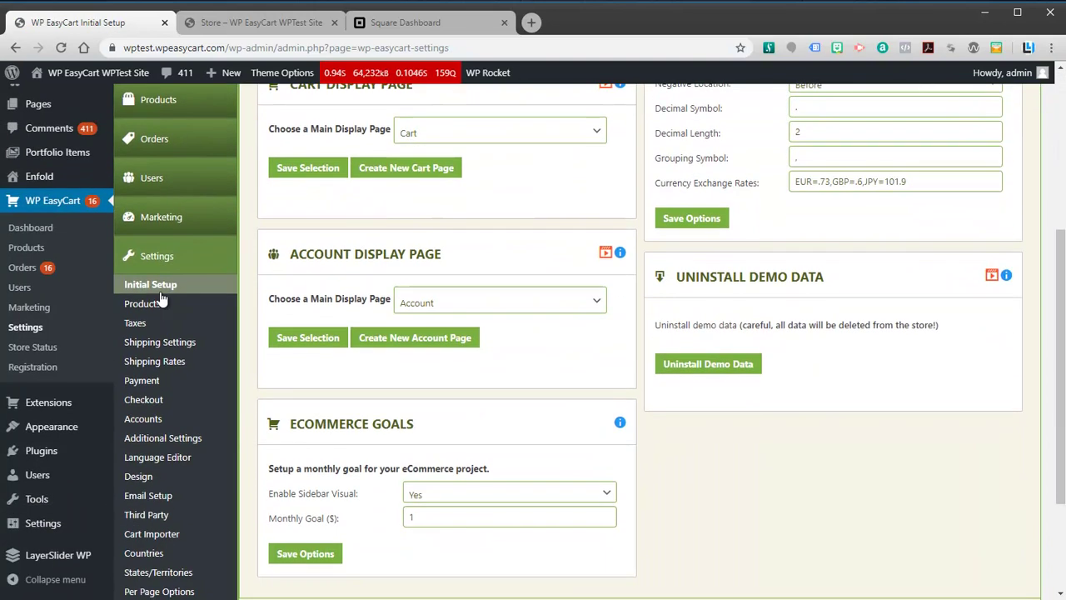
left_click(138, 385)
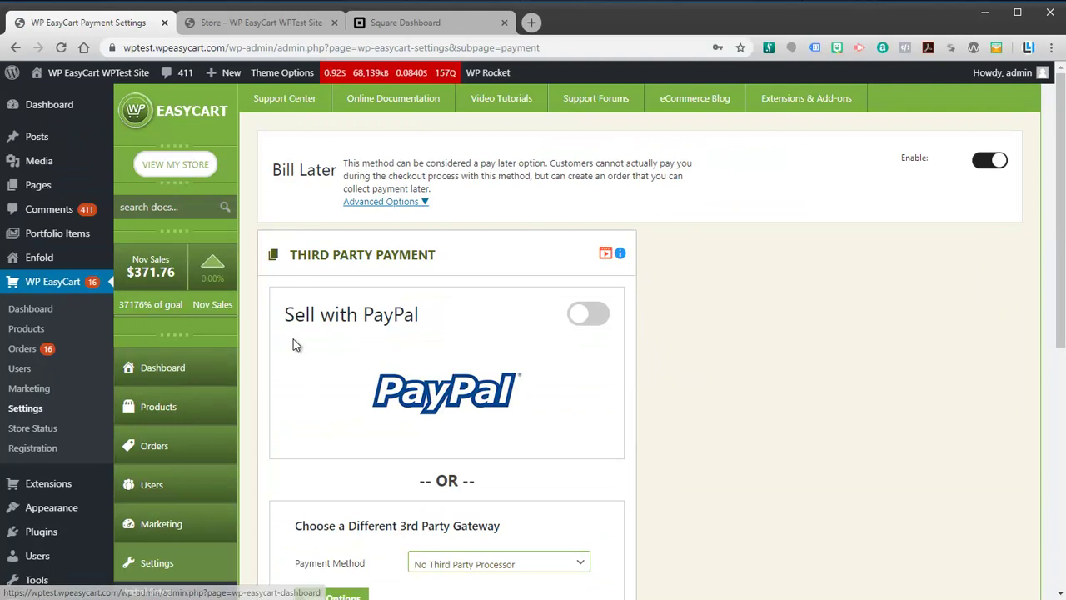
scroll(294, 339, "down", 4)
scroll(671, 319, "up", 3)
scroll(671, 318, "up", 1)
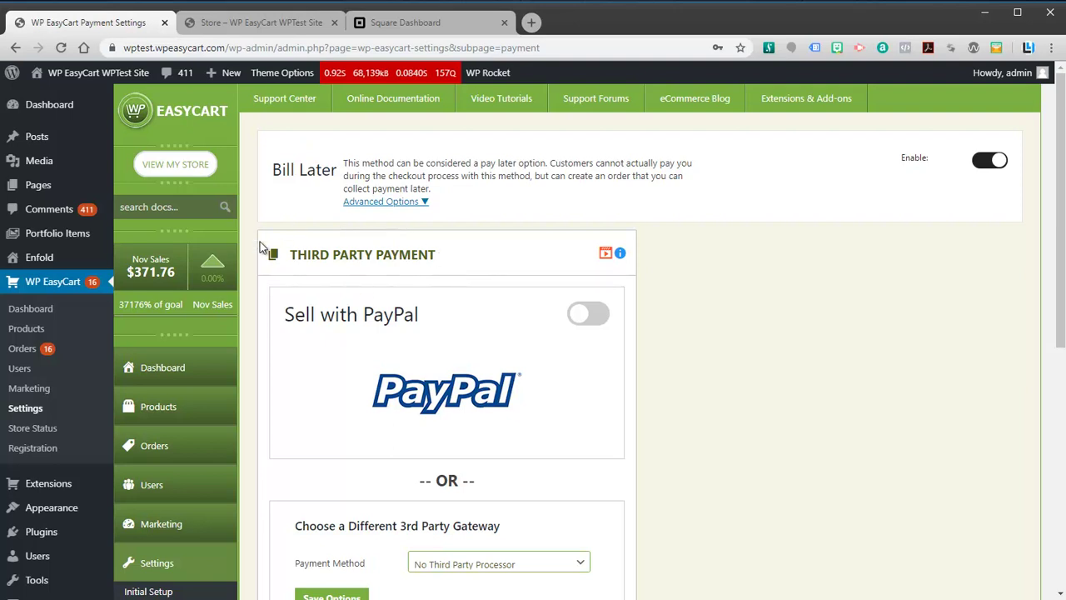
scroll(390, 255, "down", 3)
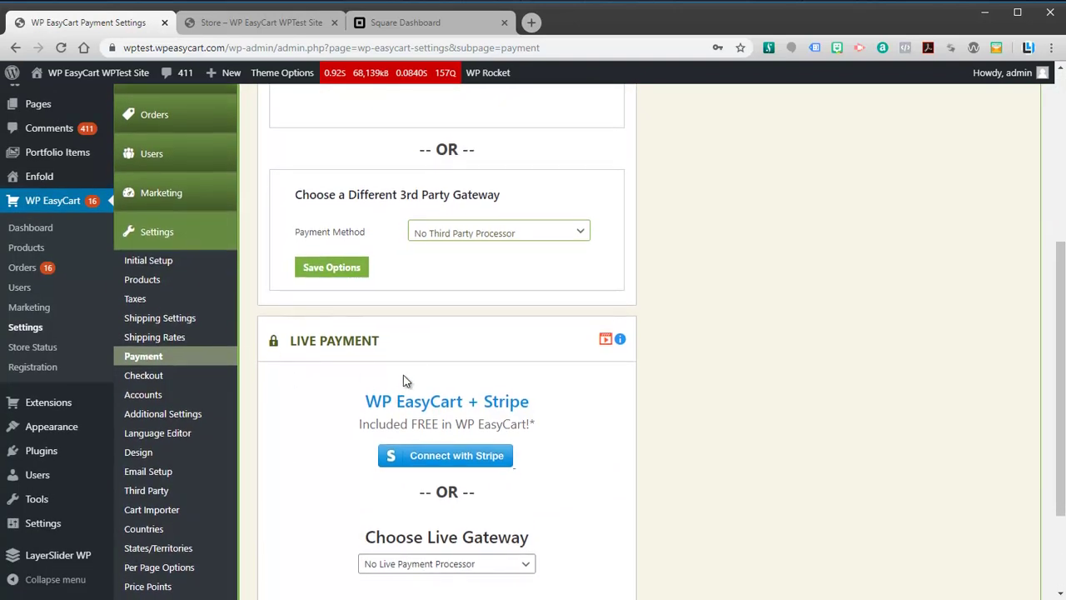
scroll(466, 341, "up", 3)
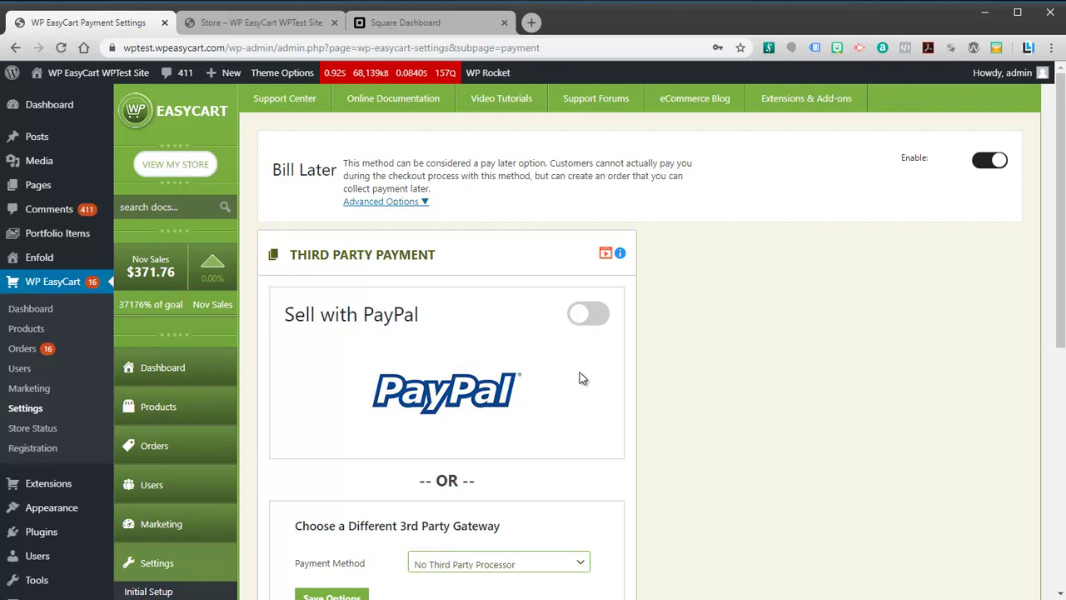
scroll(556, 389, "down", 5)
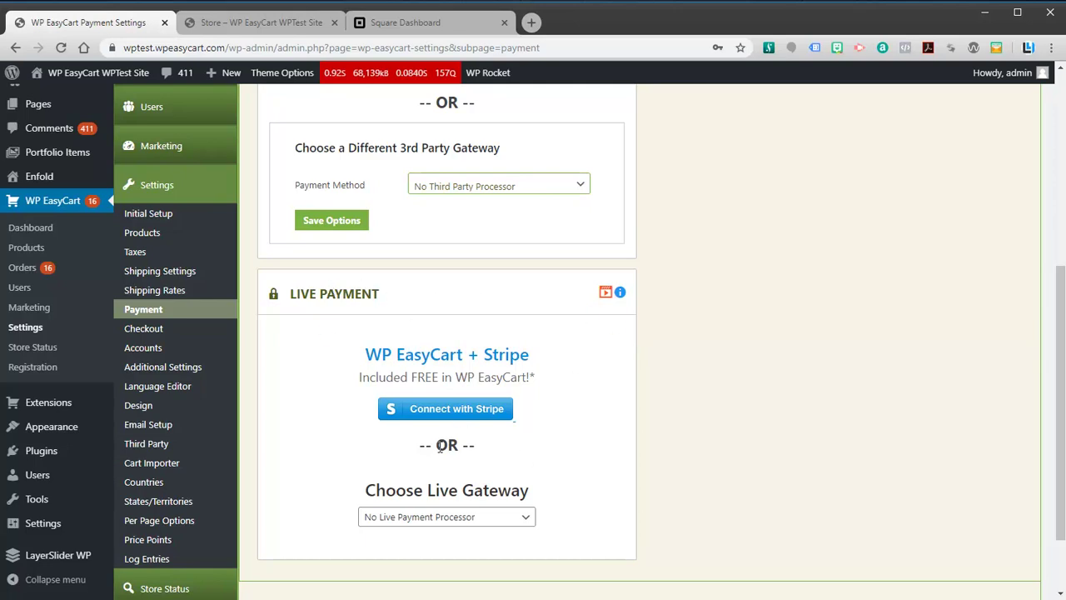
scroll(528, 517, "up", 1)
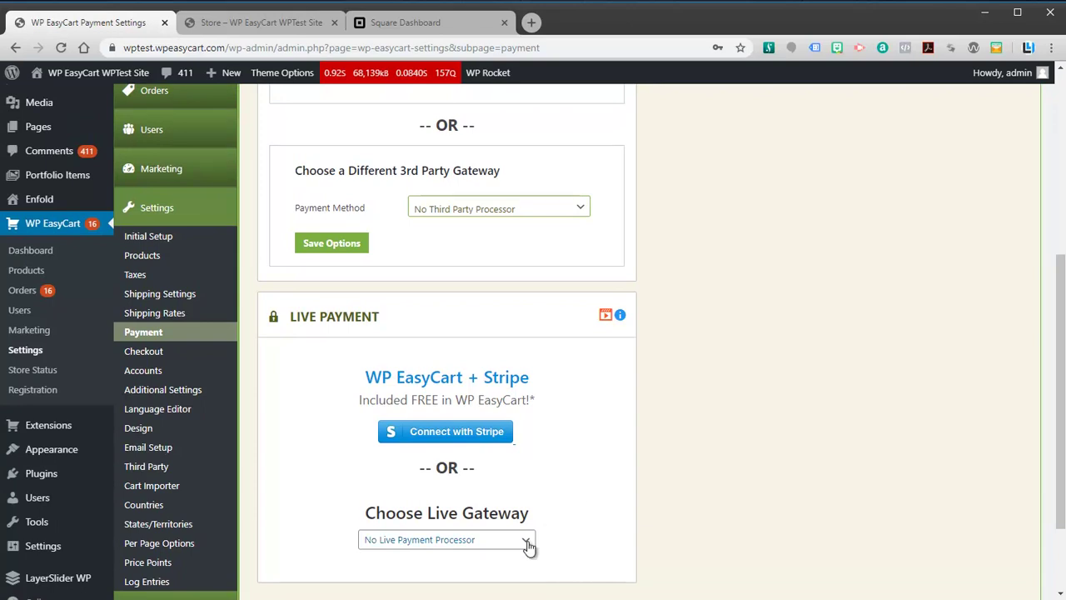
scroll(663, 384, "up", 5)
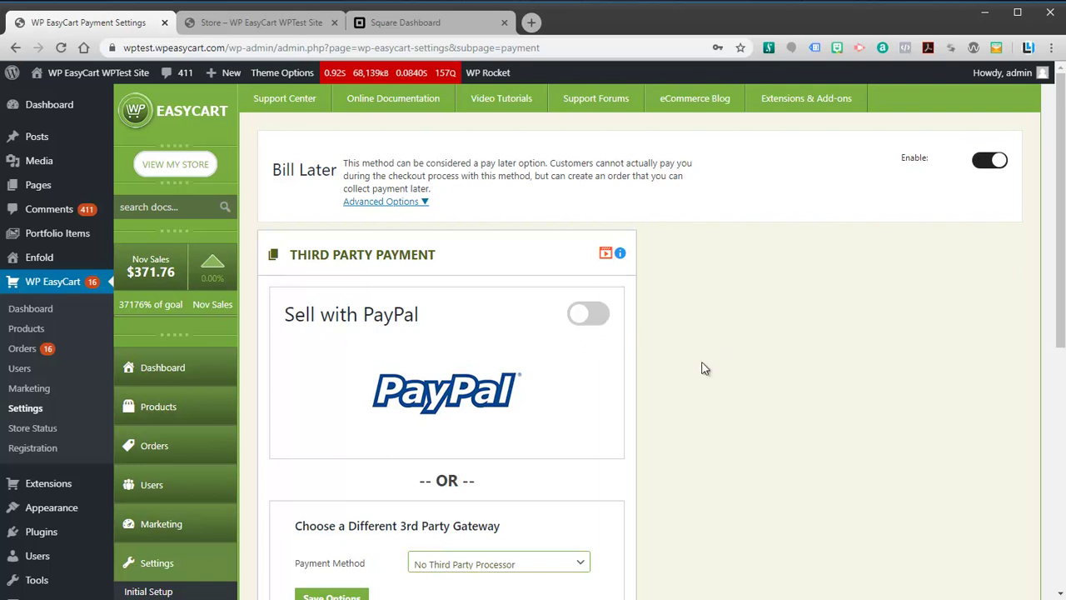
scroll(709, 378, "down", 4)
scroll(333, 425, "down", 2)
Step: Select Square in the Choose Live Gateway dropdown
left_click(468, 426)
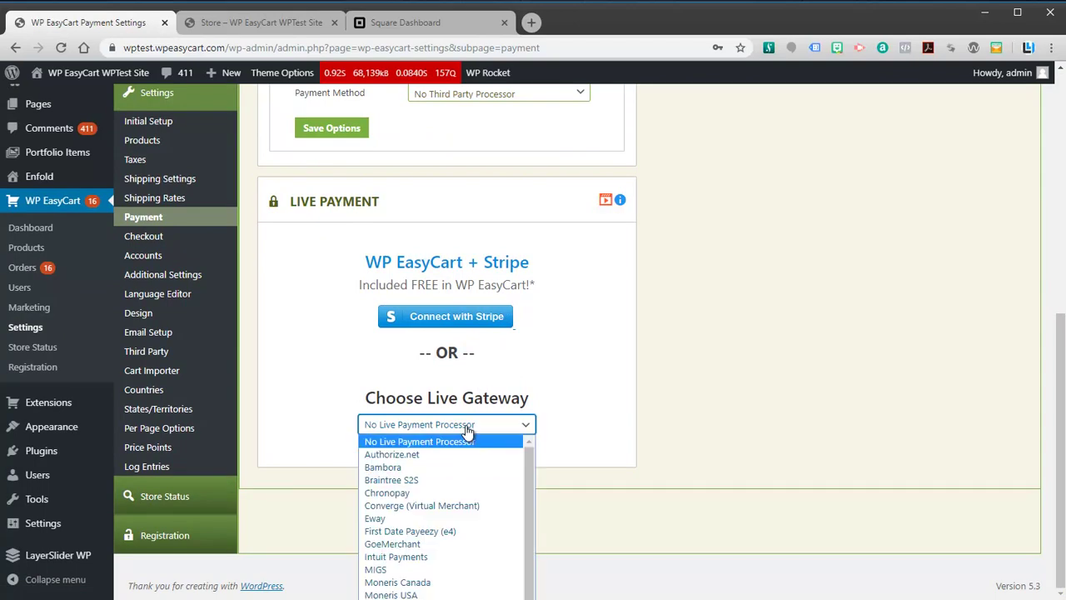
left_click_drag(528, 461, 528, 478)
scroll(527, 483, "up", 1)
left_click(573, 458)
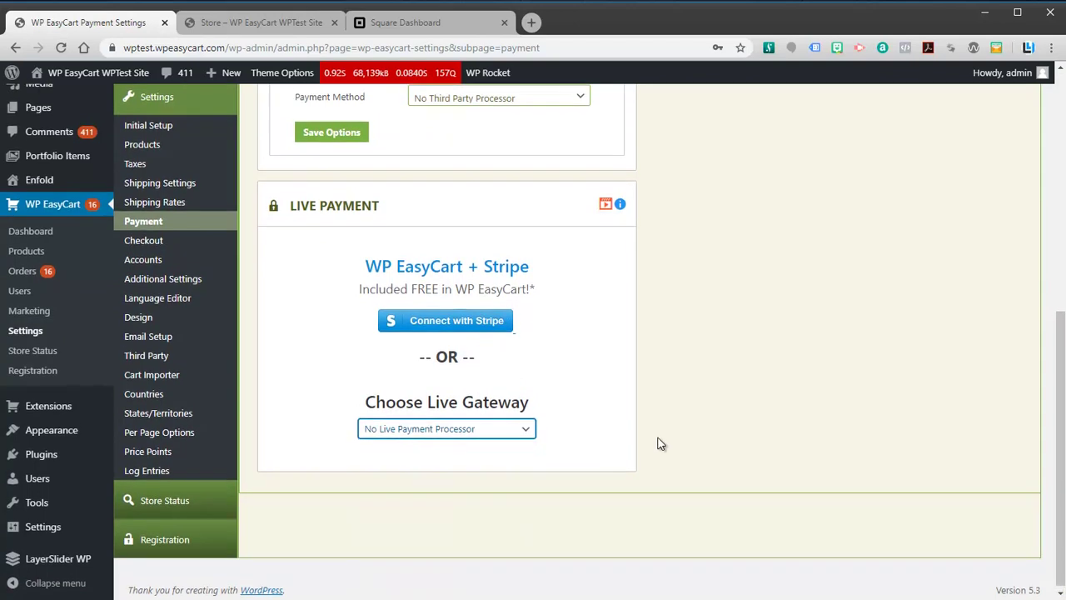
scroll(645, 450, "up", 1)
left_click(526, 512)
left_click(526, 513)
left_click(526, 513)
scroll(528, 443, "down", 2)
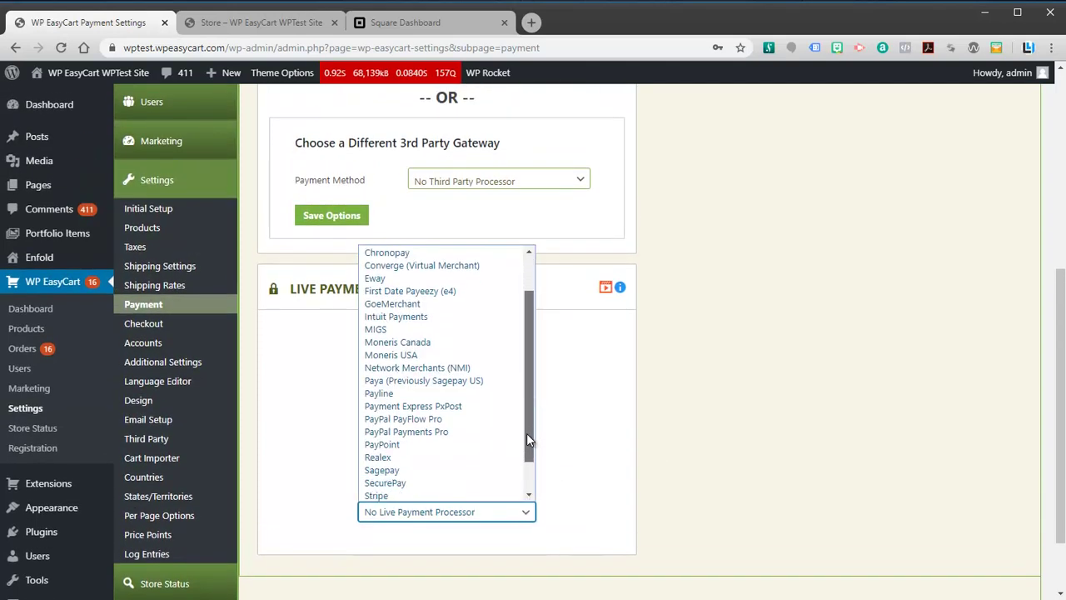
scroll(526, 435, "down", 1)
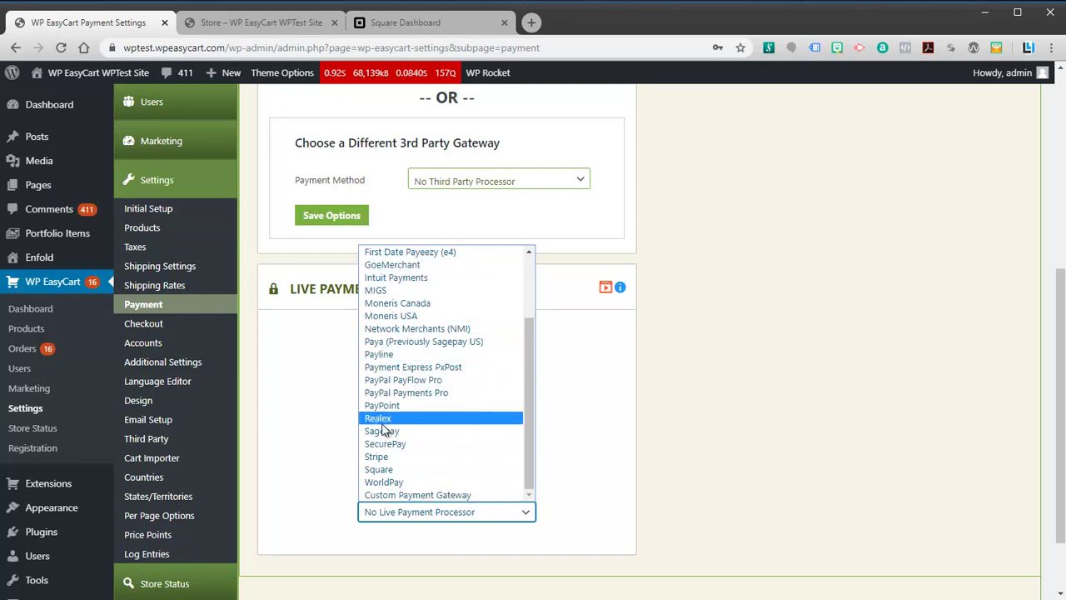
left_click(399, 470)
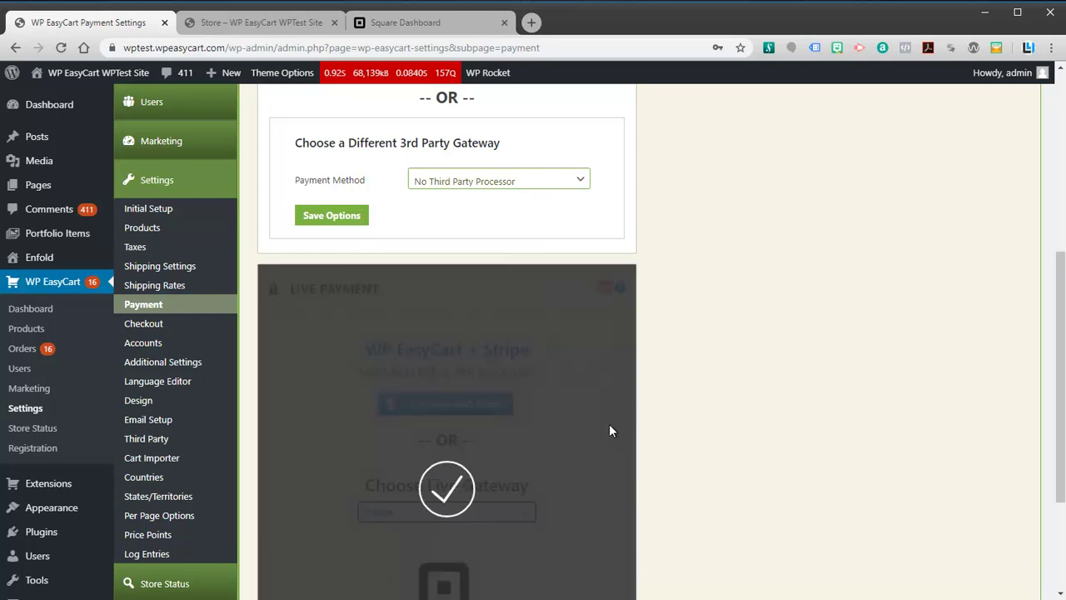
scroll(609, 430, "down", 2)
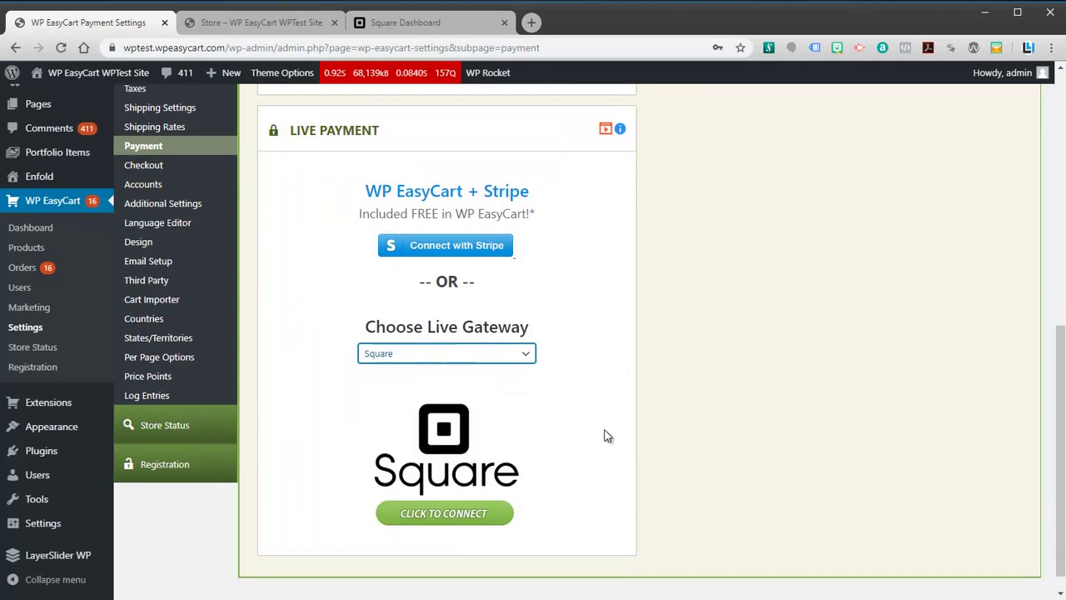
Step: Connect to Square and allow WP EasyCart's requested permissions, linking EasyCart Test Location
left_click(447, 513)
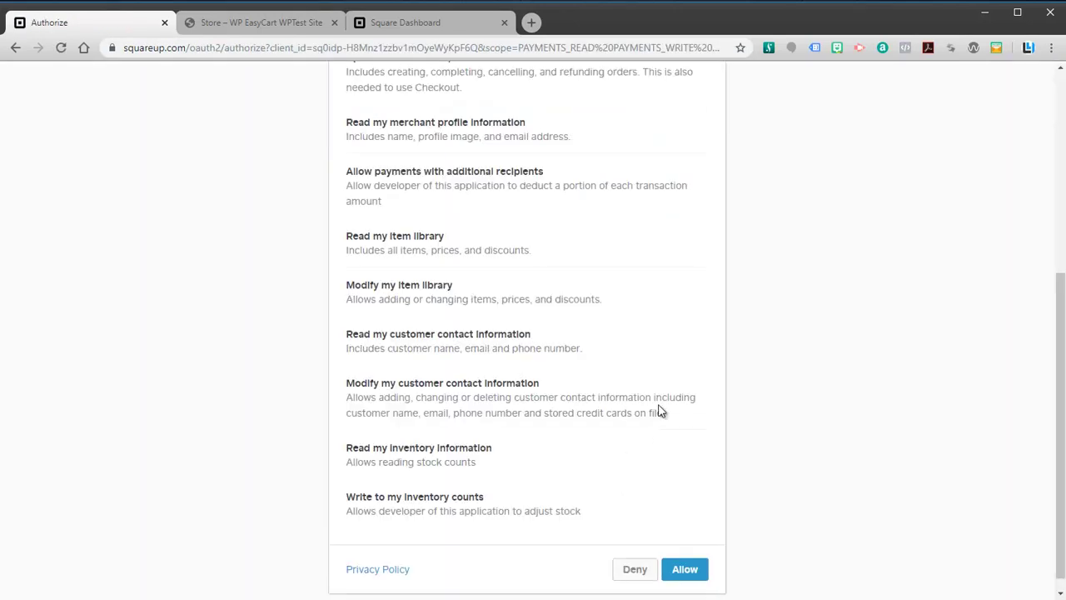
scroll(657, 410, "up", 4)
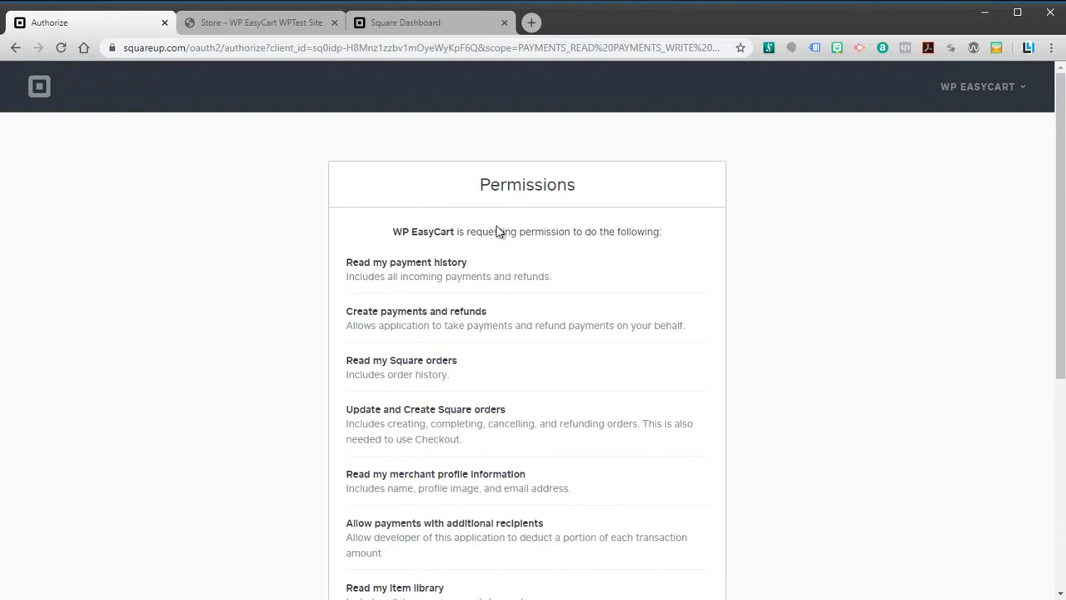
scroll(488, 228, "down", 3)
scroll(488, 228, "down", 2)
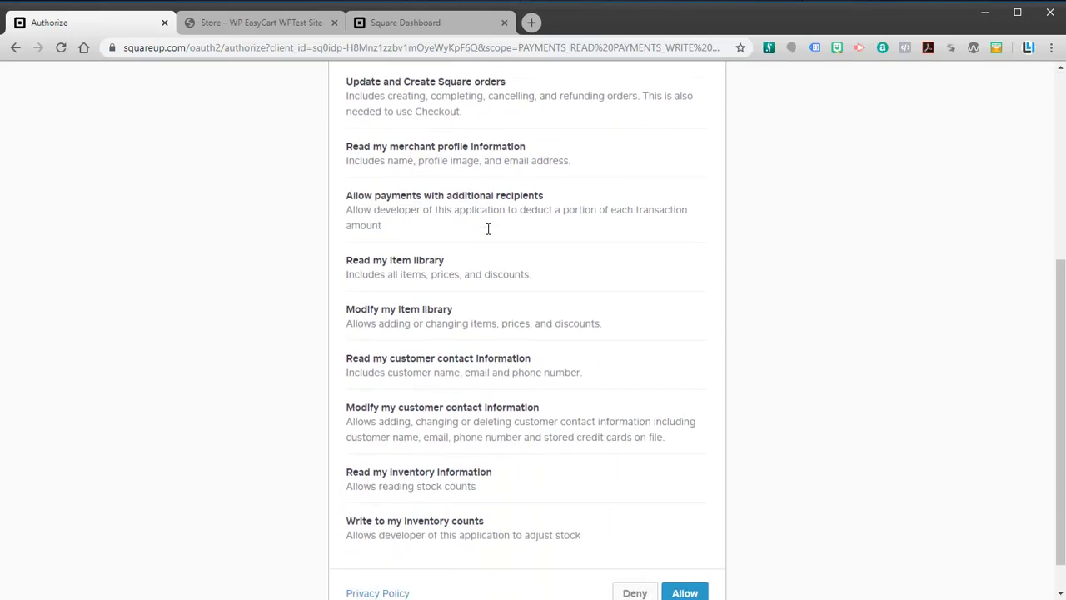
scroll(616, 403, "down", 1)
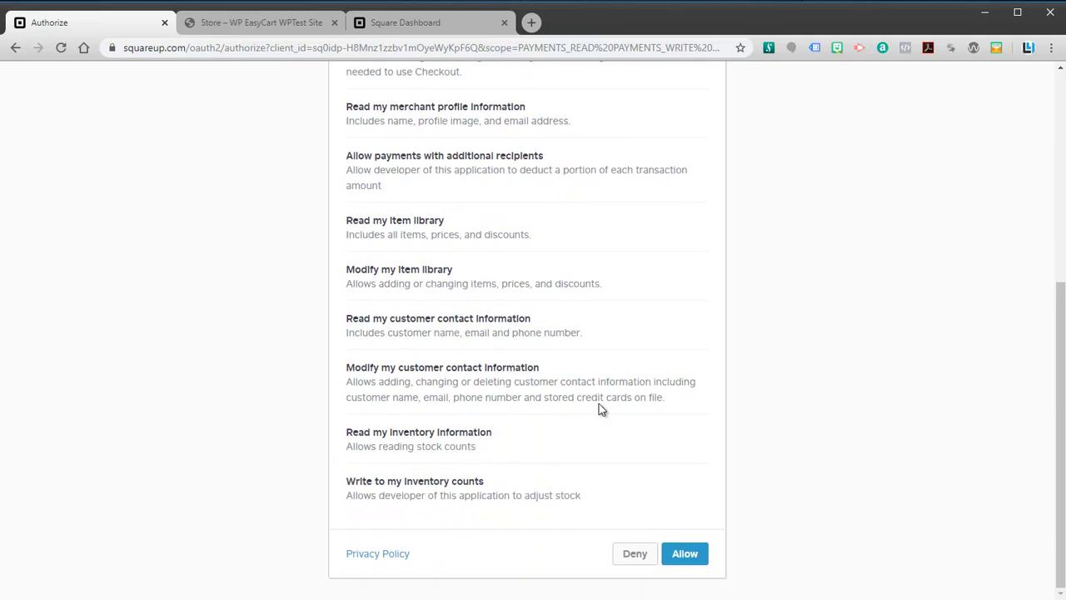
left_click(682, 555)
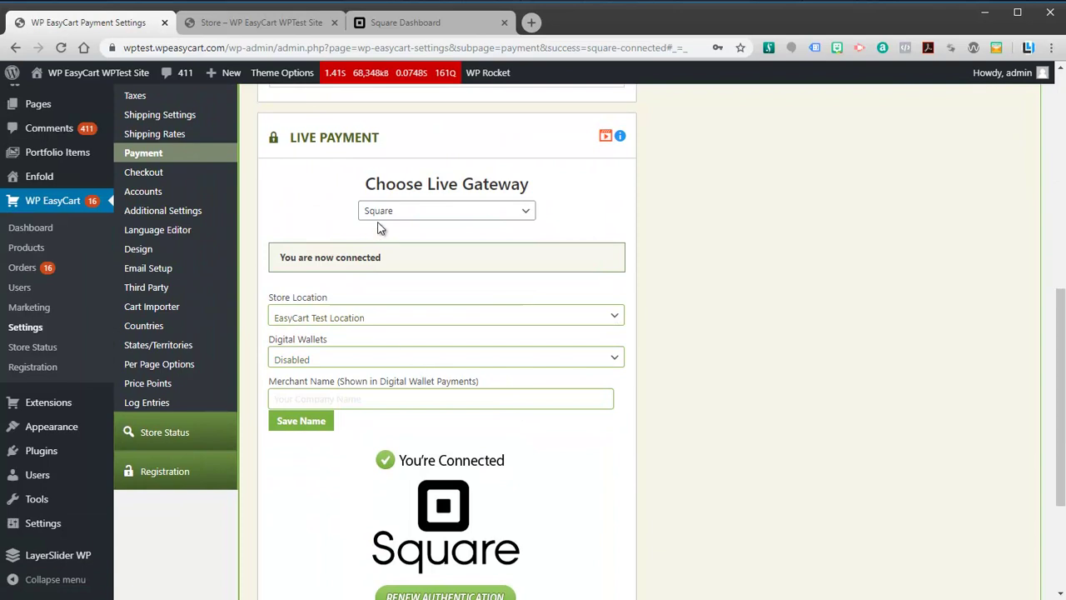
Step: Keep EasyCart Test Location as the store location after checking it against Square's location list
left_click_drag(394, 261, 277, 263)
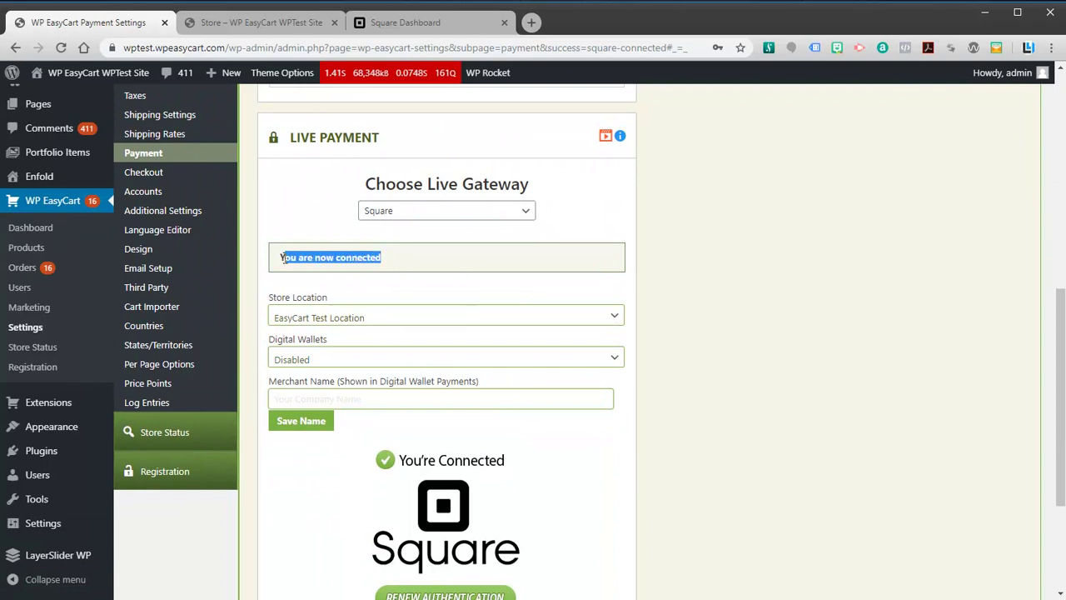
left_click(430, 262)
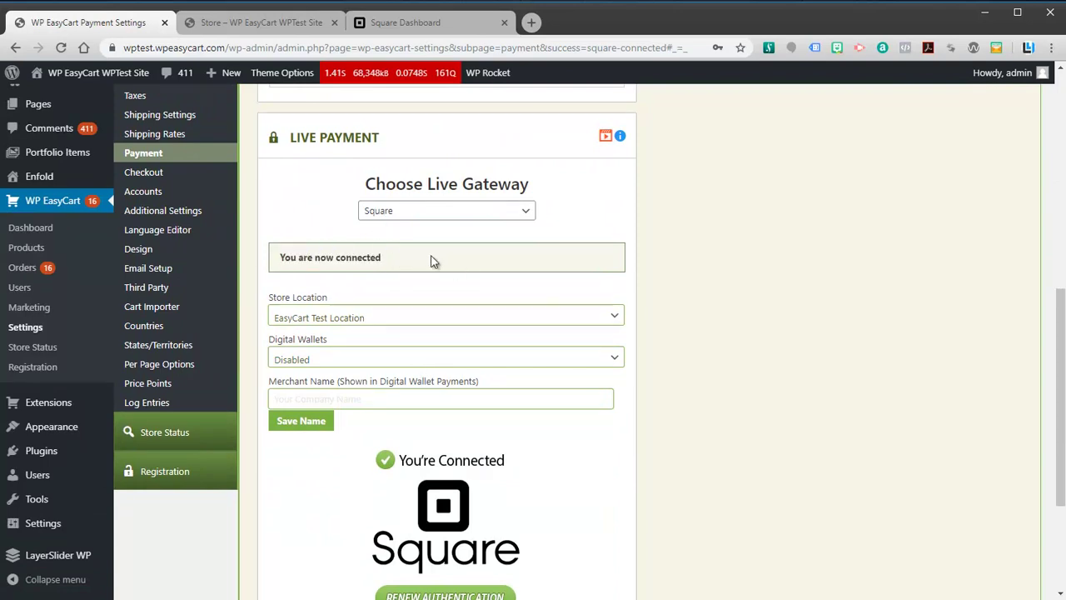
left_click(324, 321)
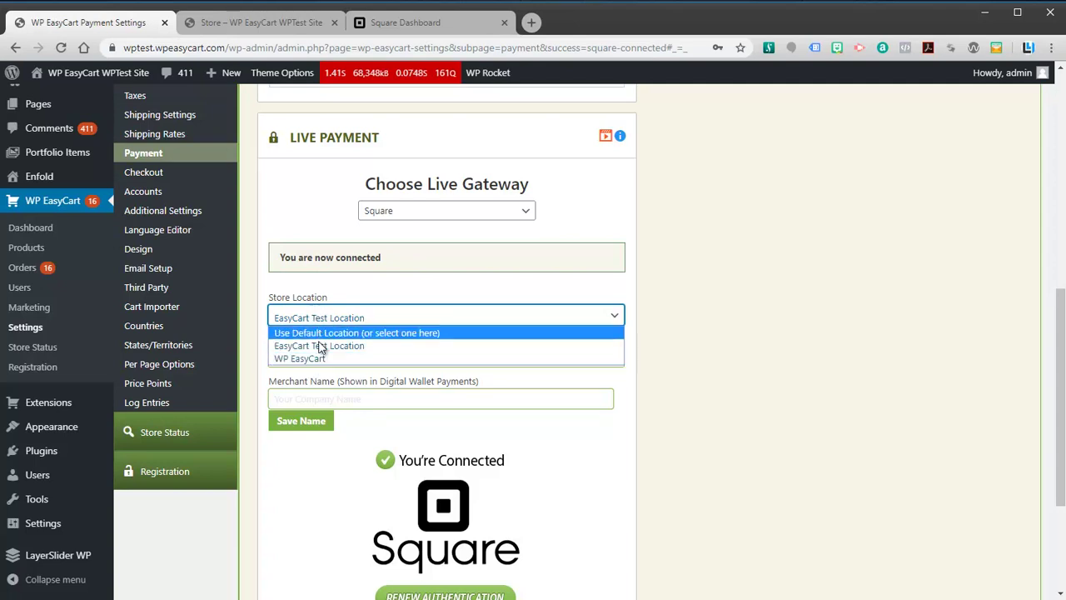
left_click(315, 348)
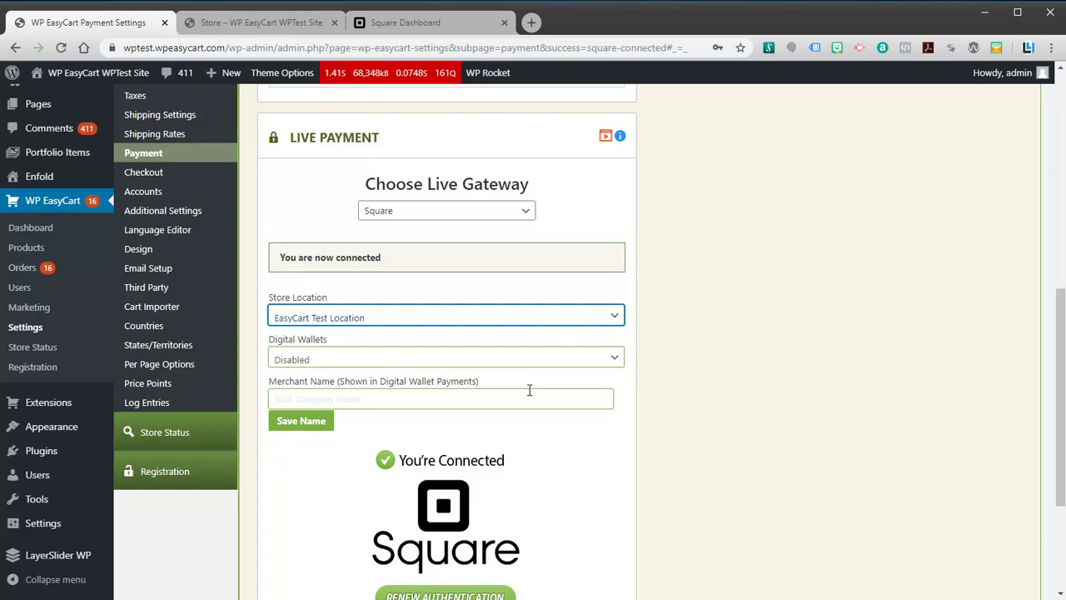
left_click(411, 25)
left_click(384, 138)
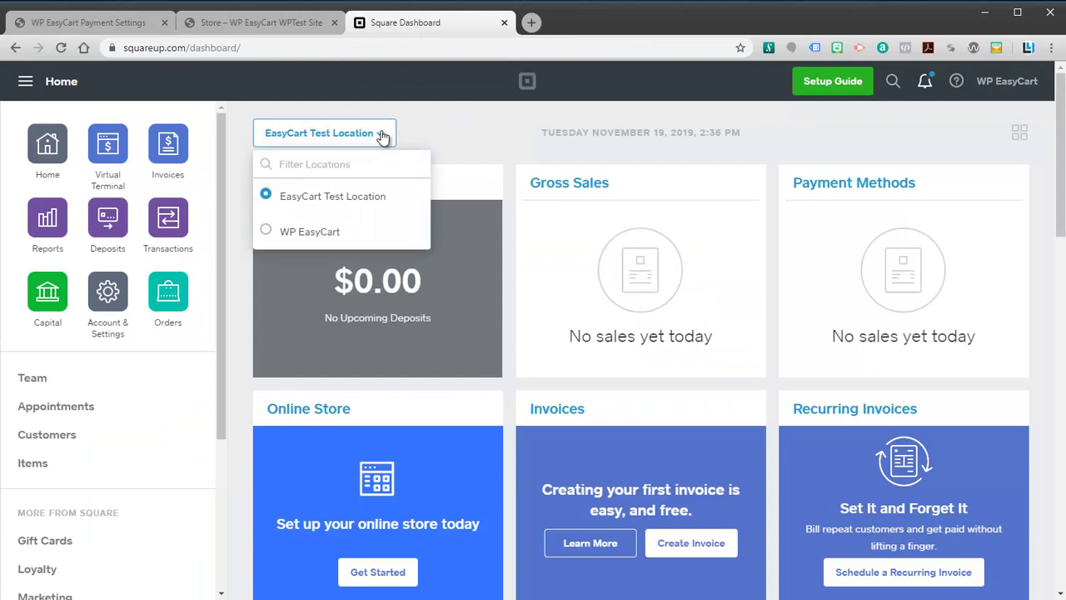
left_click(350, 134)
left_click(109, 26)
Step: Enable Apple/Google/Microsoft Pay digital wallets and save the merchant name 'Test Site'
left_click(347, 360)
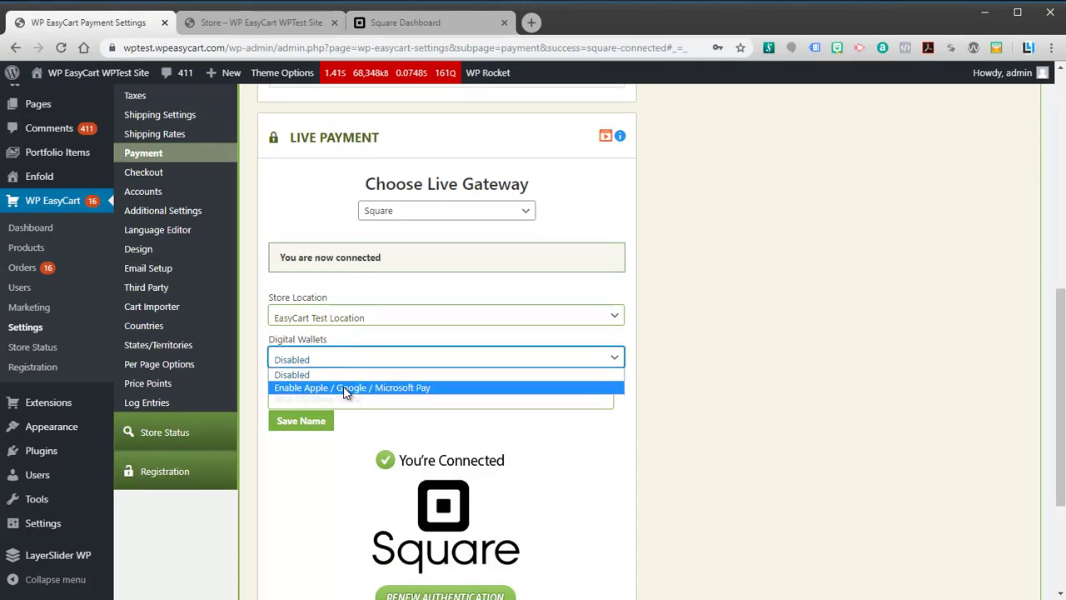
left_click(345, 388)
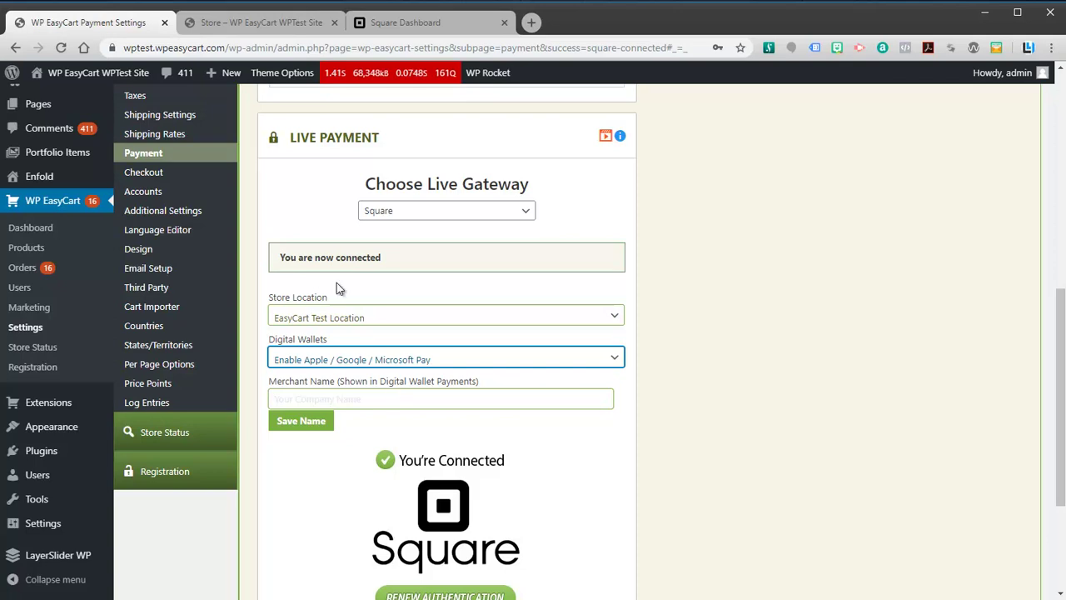
left_click(324, 401)
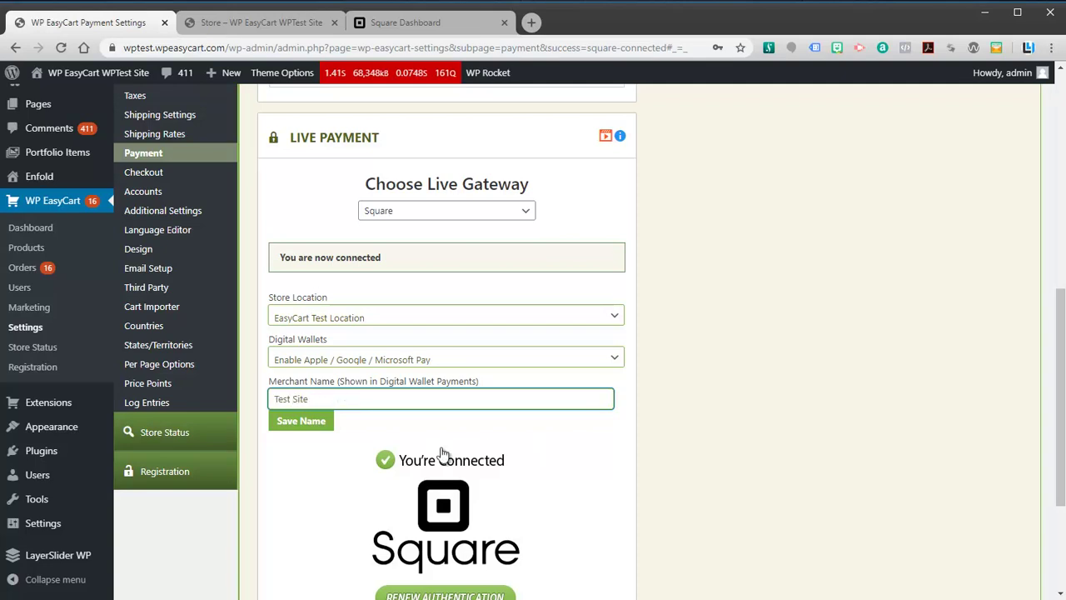
left_click(302, 422)
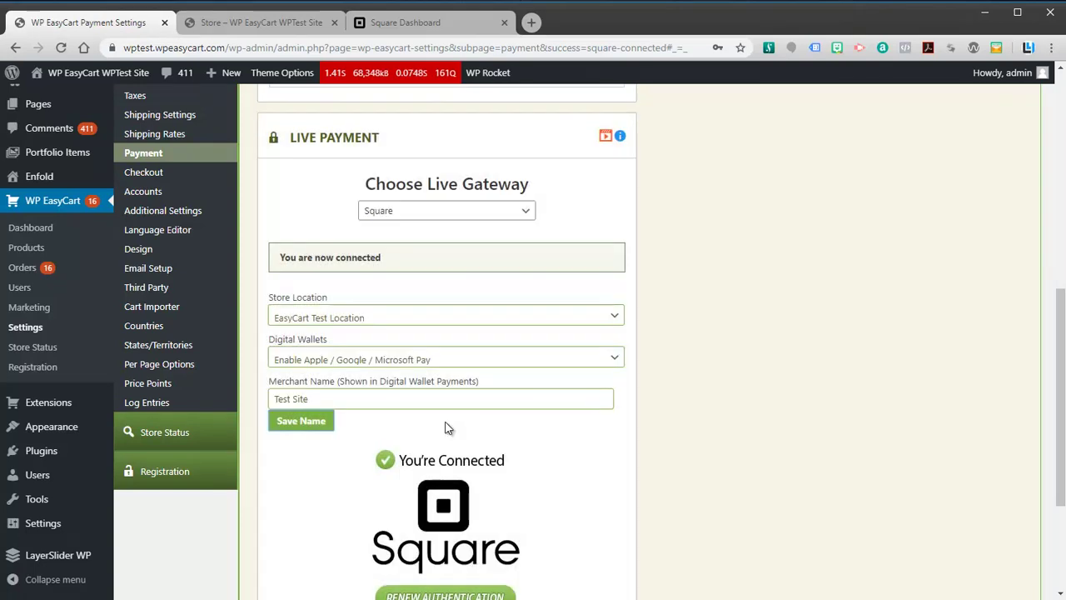
scroll(445, 420, "down", 2)
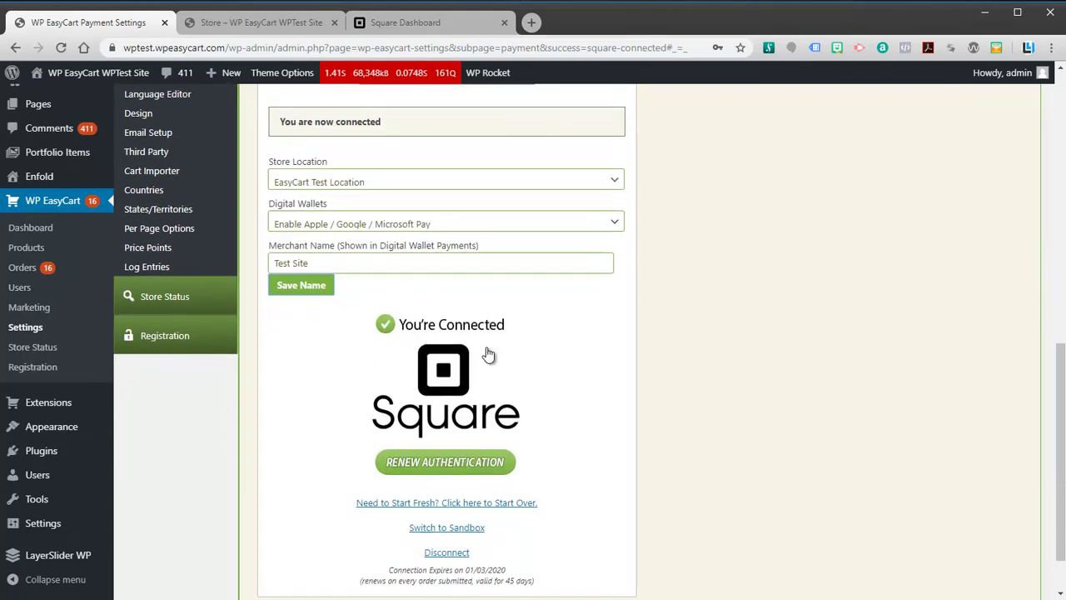
scroll(487, 360, "up", 5)
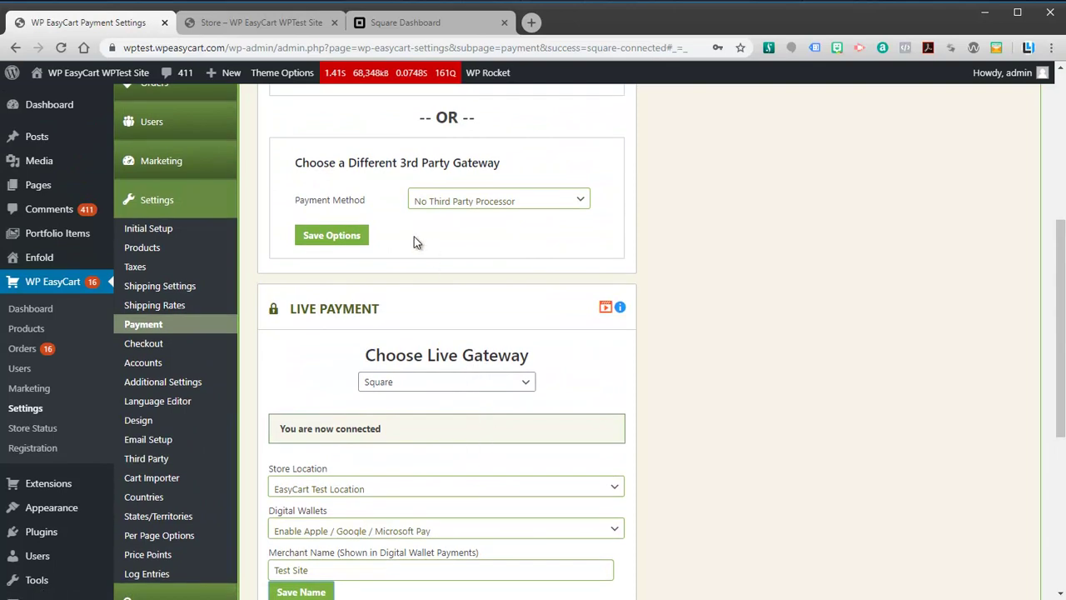
left_click(289, 25)
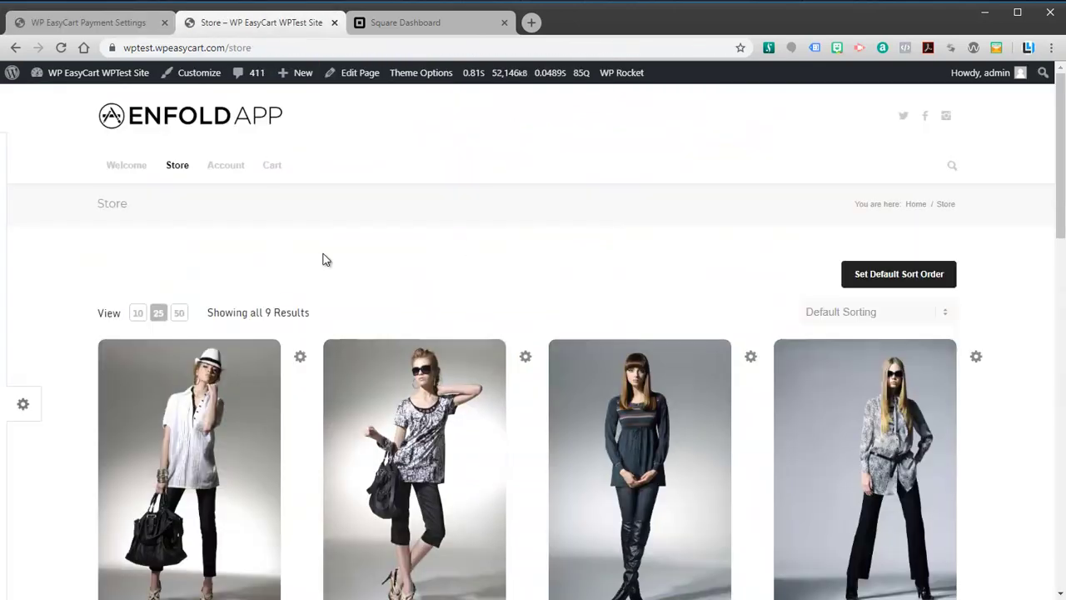
Step: Add a size M Spotted Shirt to the cart and review the three-item $184.15 cart
scroll(354, 267, "down", 3)
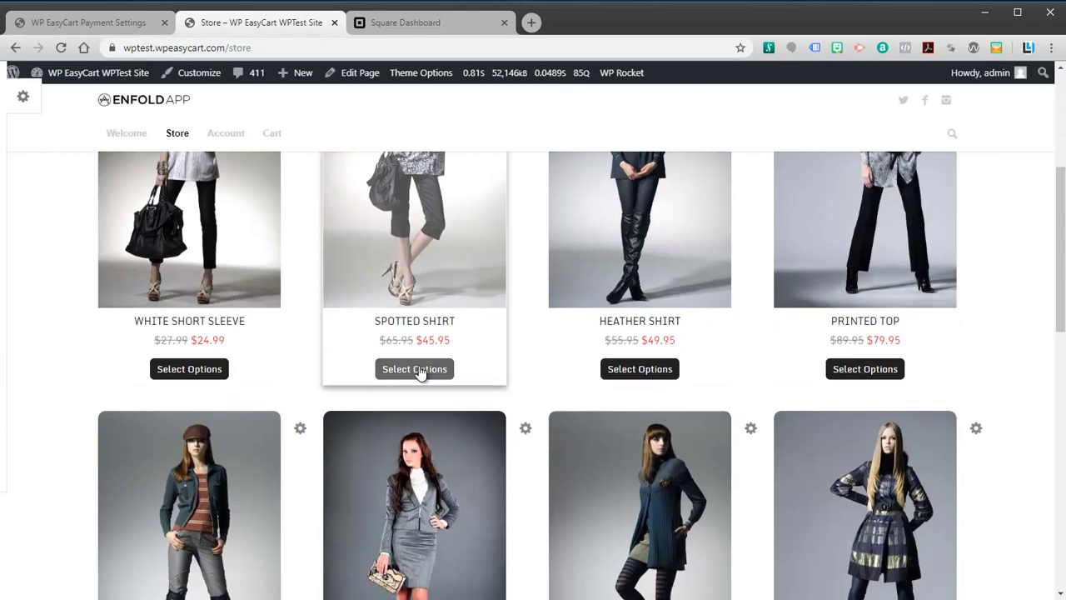
left_click(420, 368)
left_click(566, 473)
left_click(638, 519)
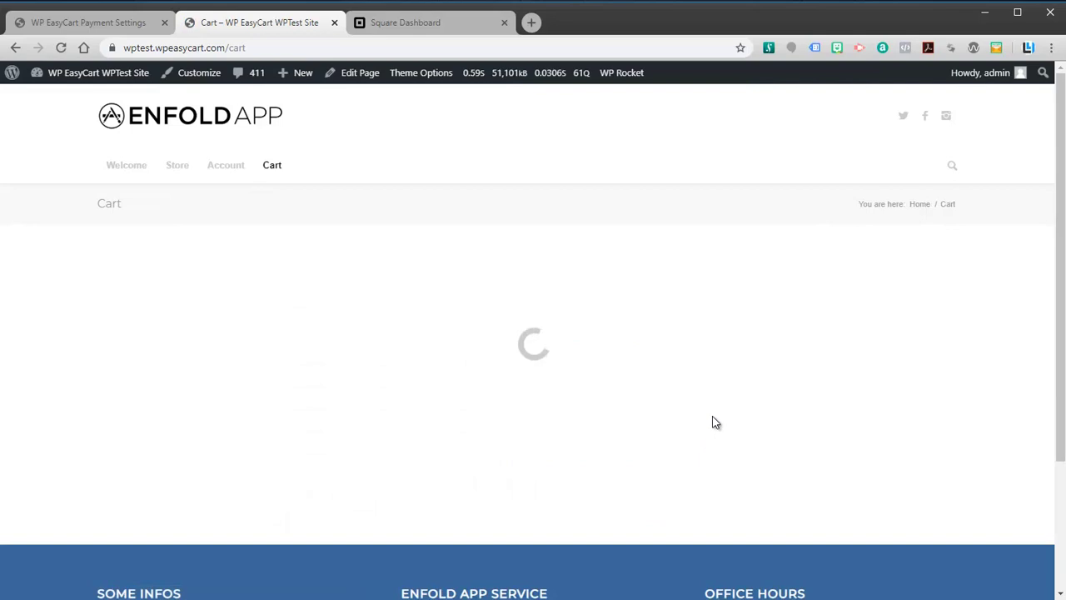
scroll(604, 457, "down", 2)
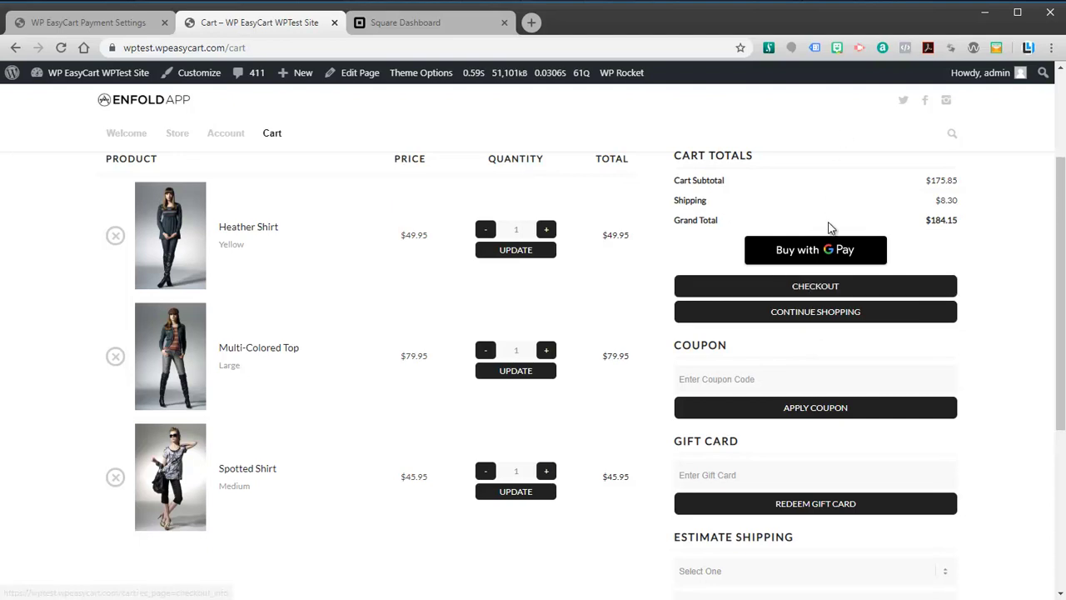
scroll(786, 254, "up", 1)
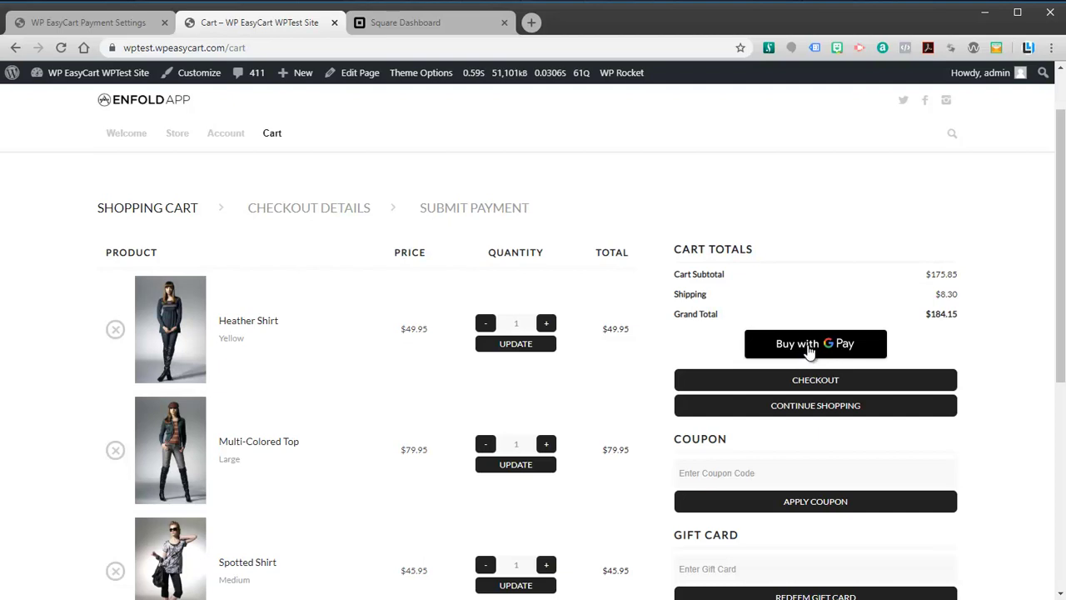
left_click(807, 348)
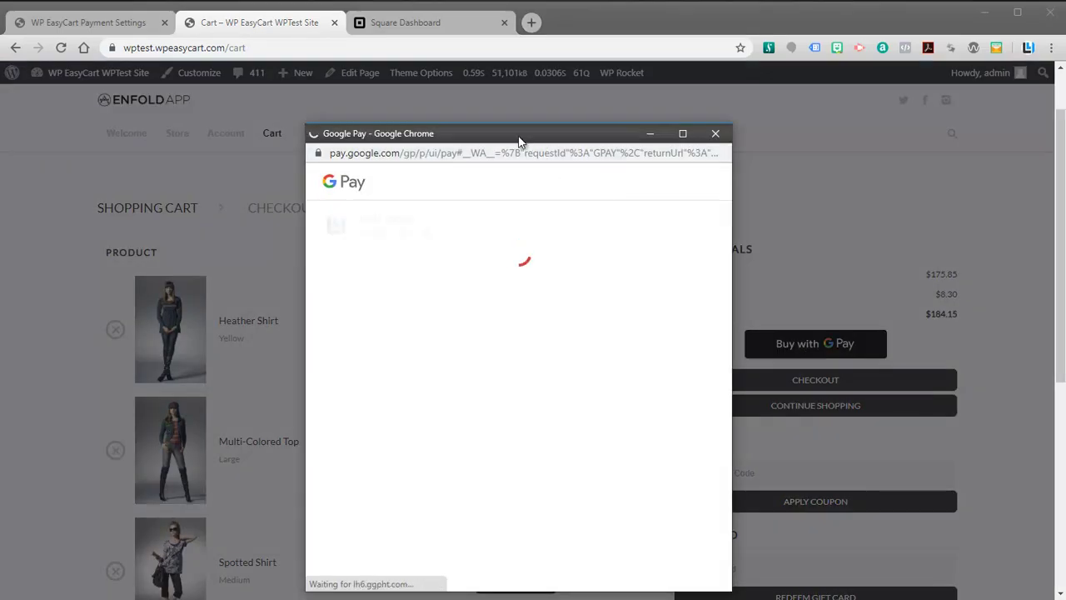
left_click_drag(518, 139, 518, 113)
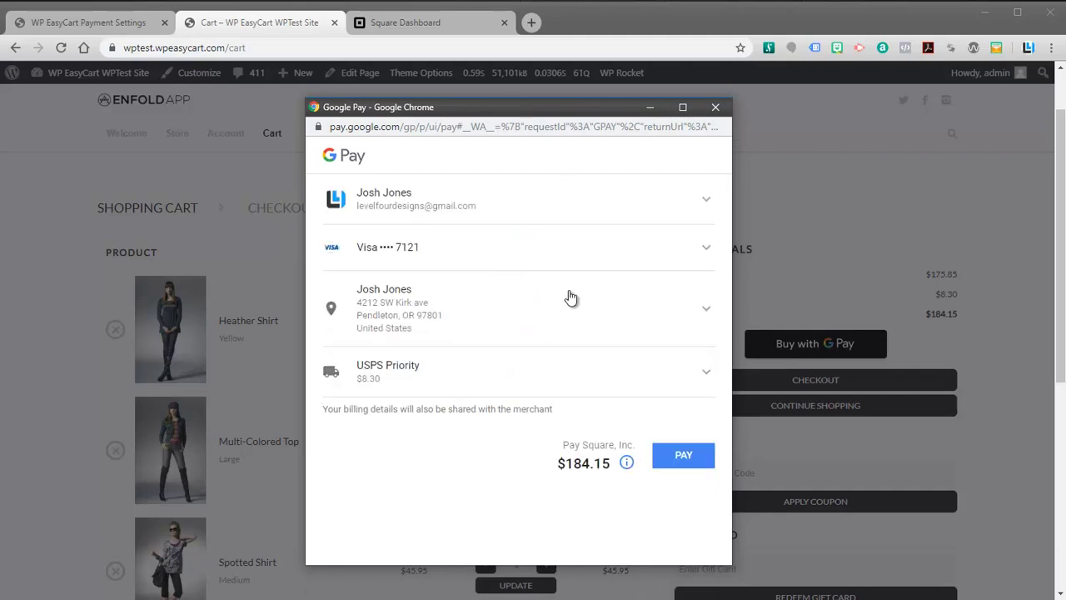
left_click(704, 317)
left_click(332, 502)
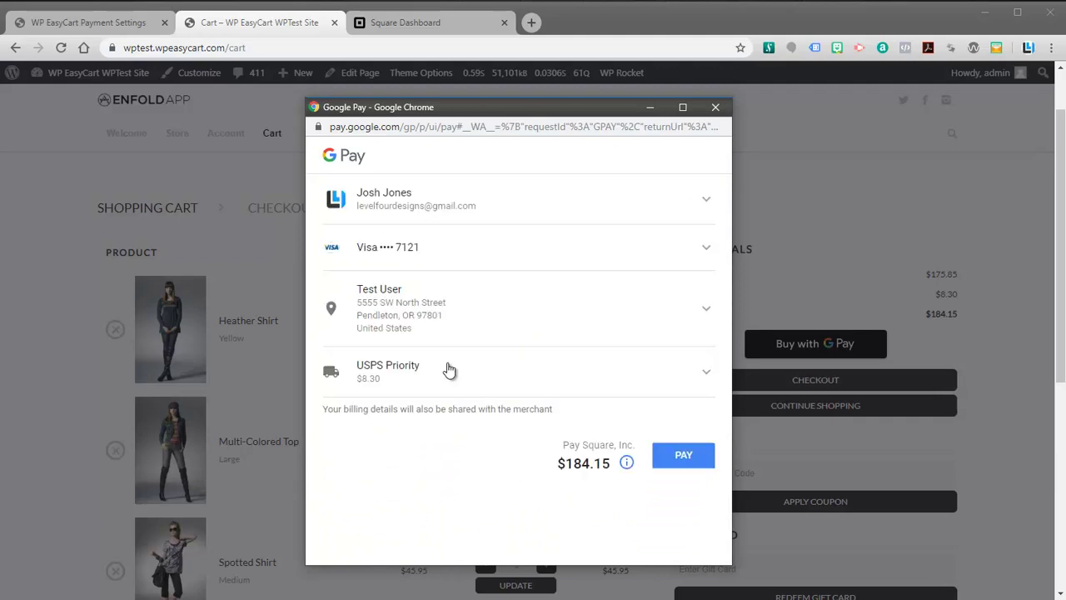
left_click(706, 250)
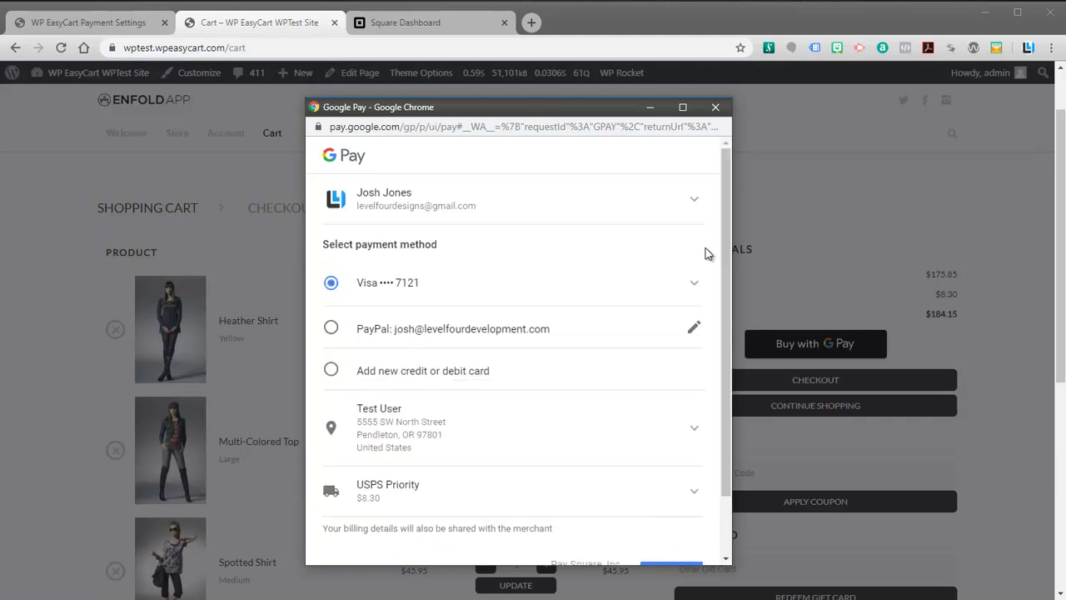
left_click(675, 288)
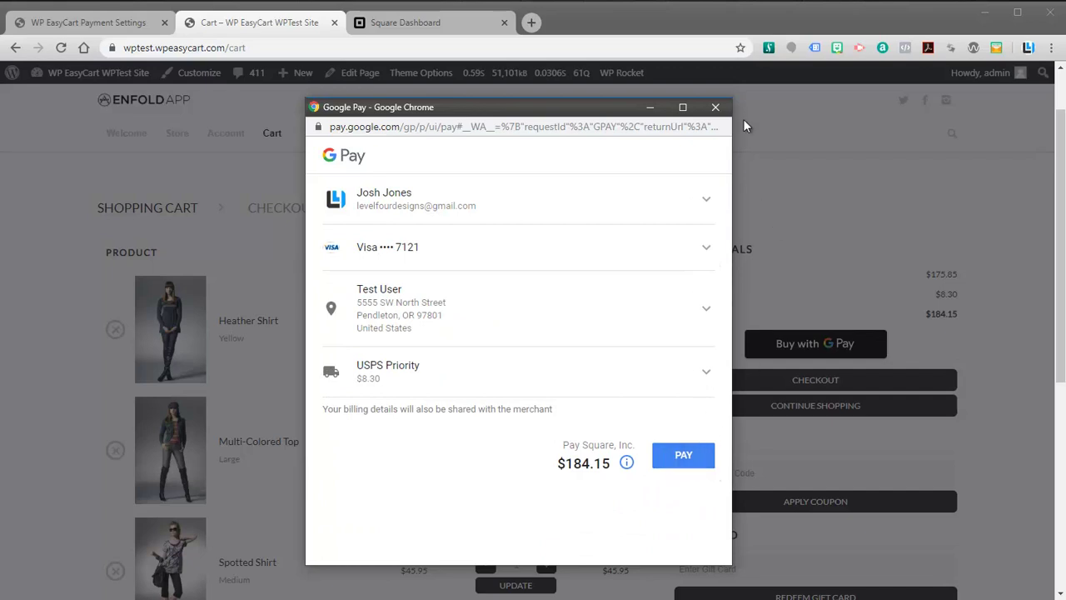
left_click(716, 108)
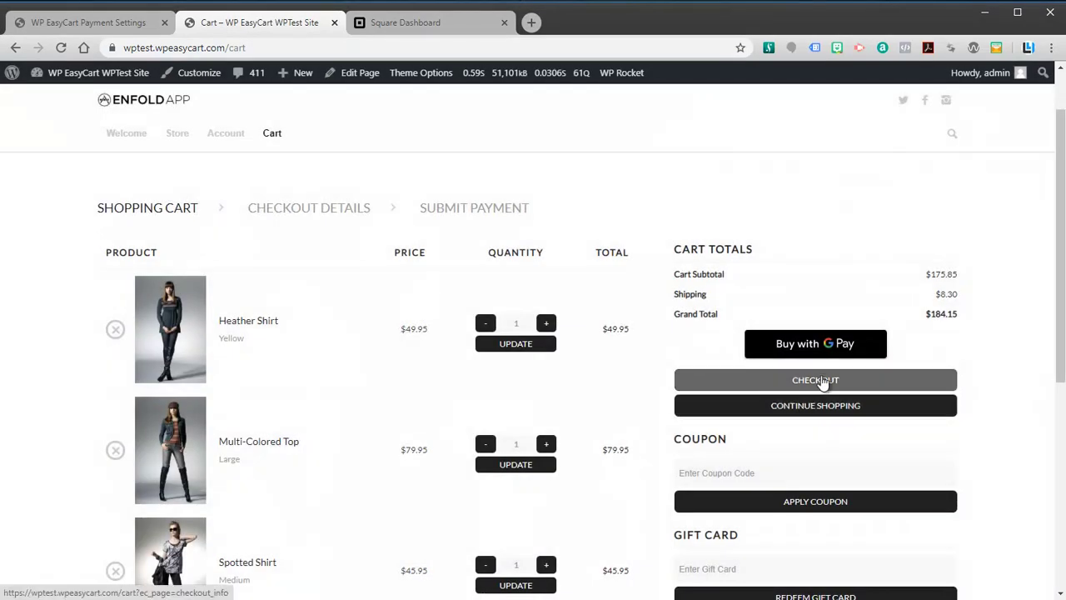
Step: Start checkout and continue through the details and shipping steps
left_click(743, 383)
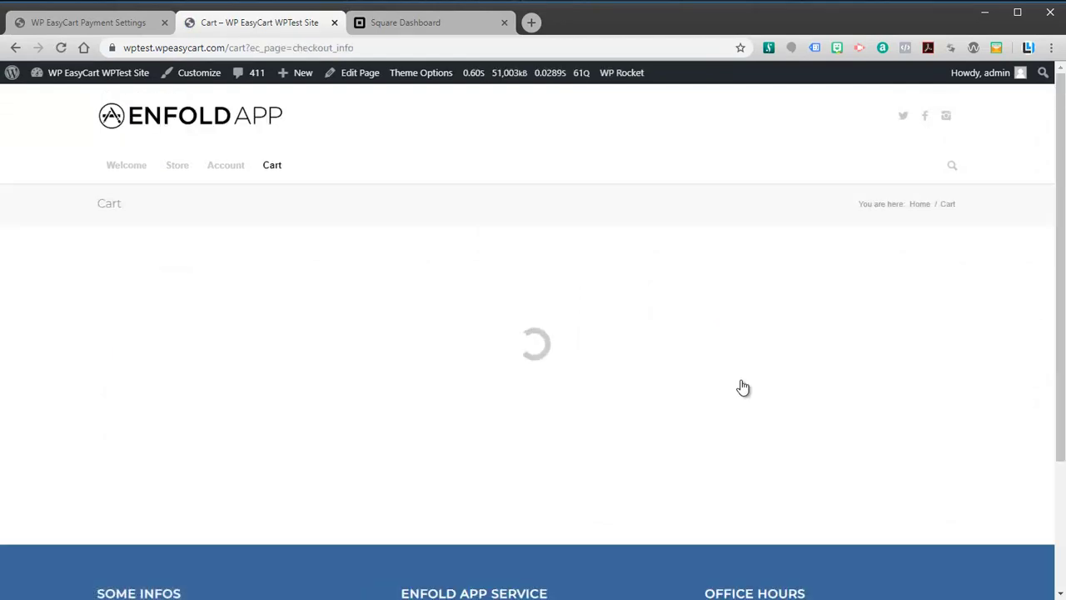
scroll(404, 316, "down", 6)
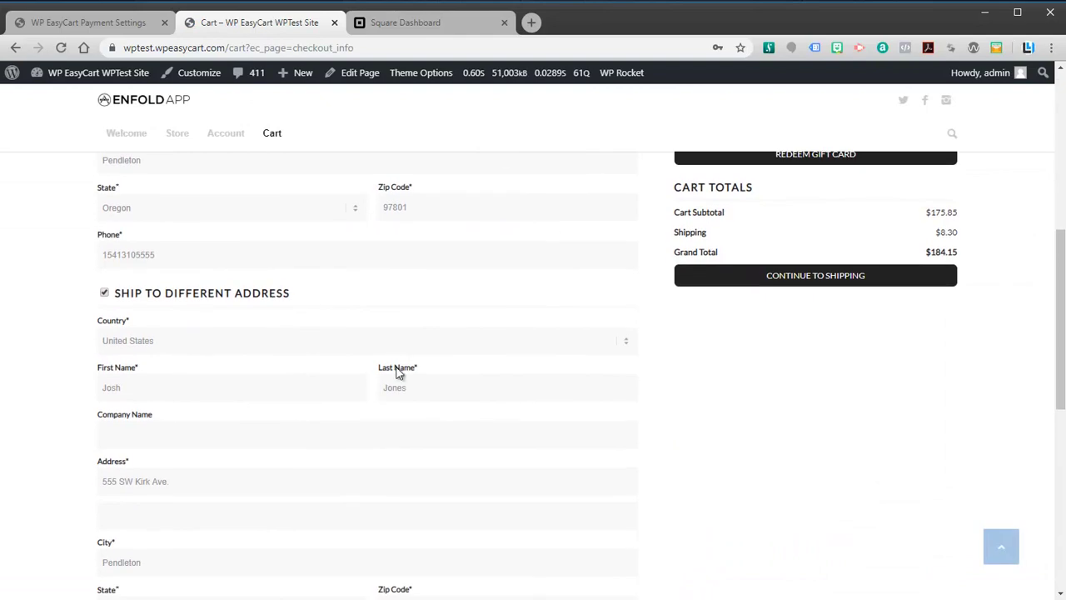
left_click(793, 281)
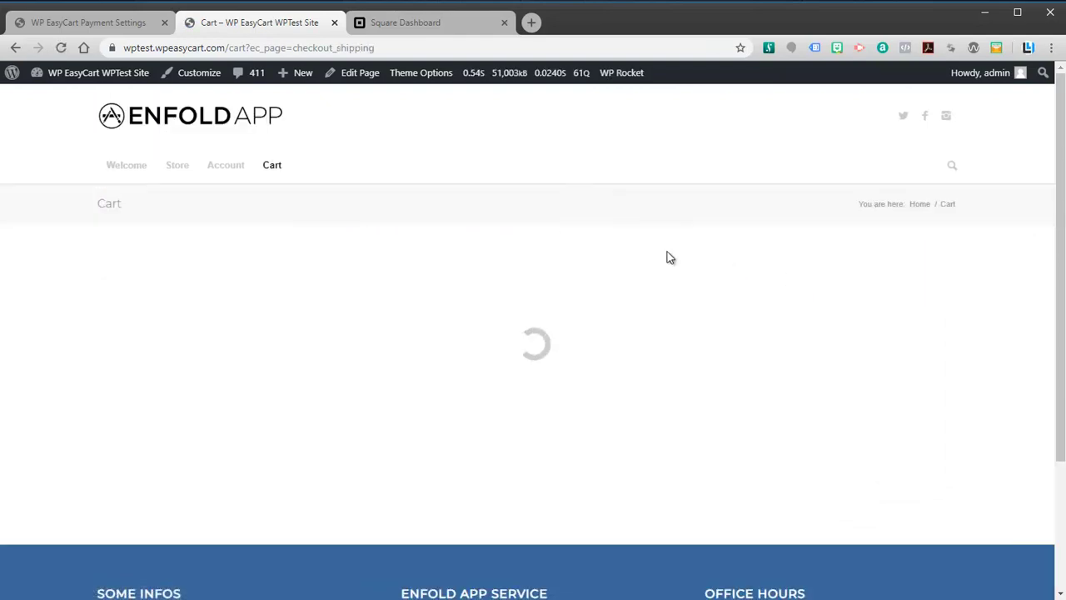
scroll(542, 333, "down", 2)
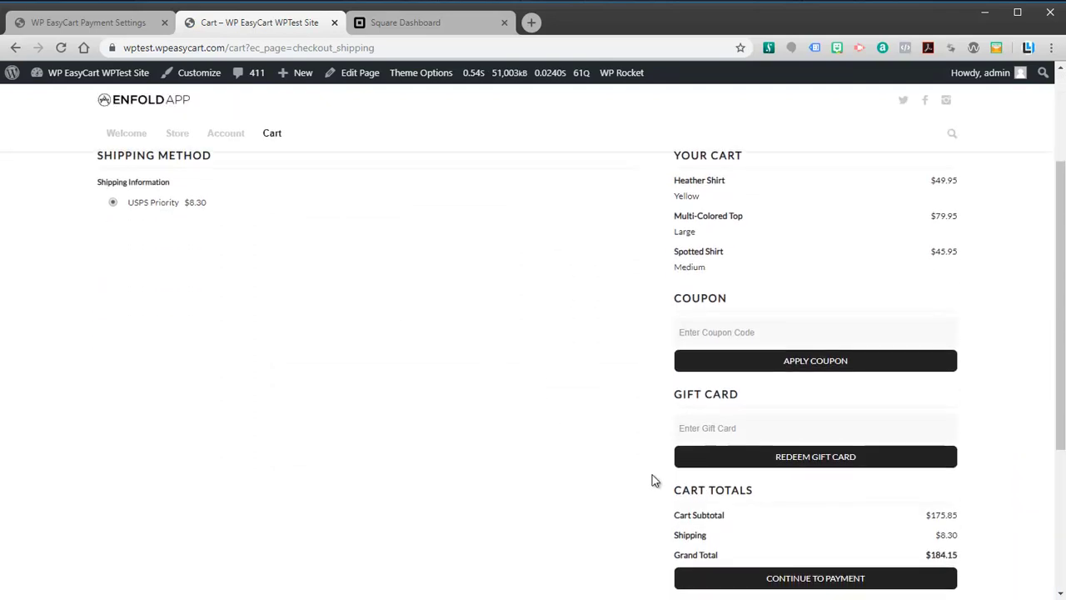
left_click(789, 585)
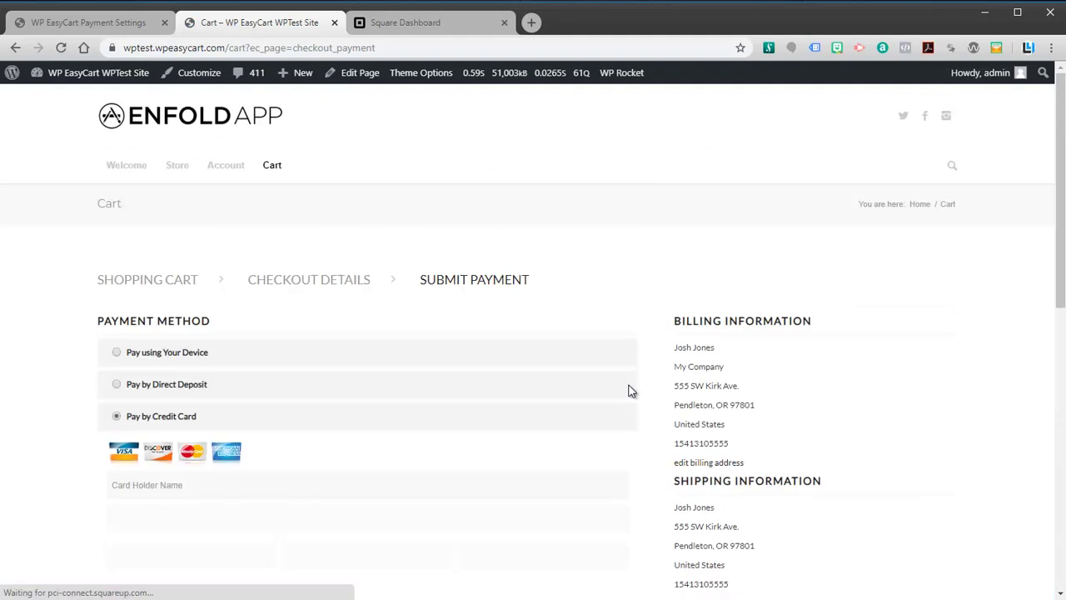
Step: Review the $184.15 order with USPS Priority shipping ($8.30) and submit it
scroll(642, 349, "down", 2)
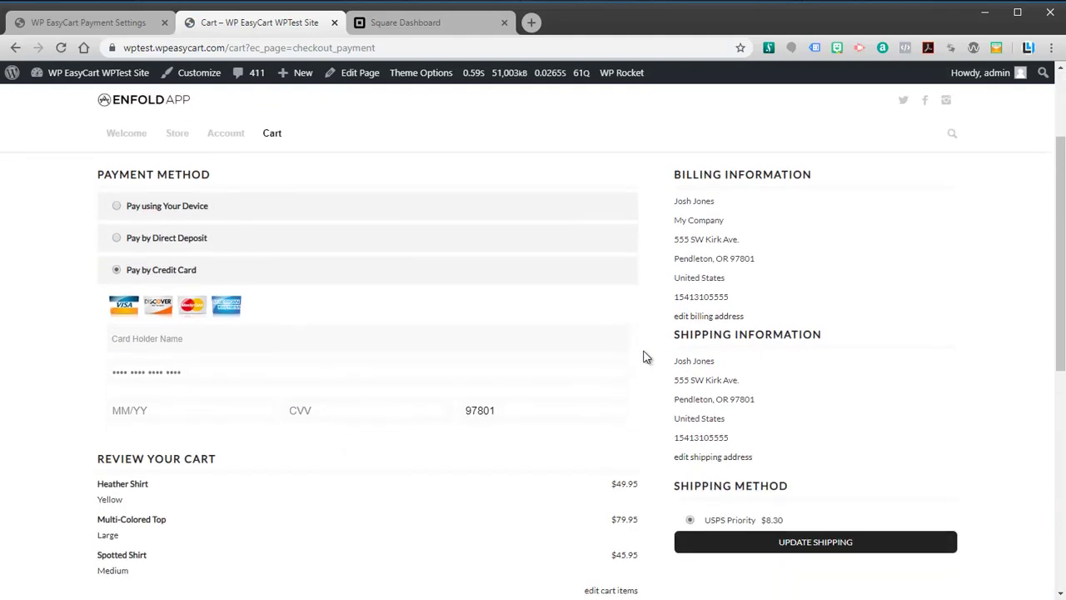
scroll(350, 305, "up", 1)
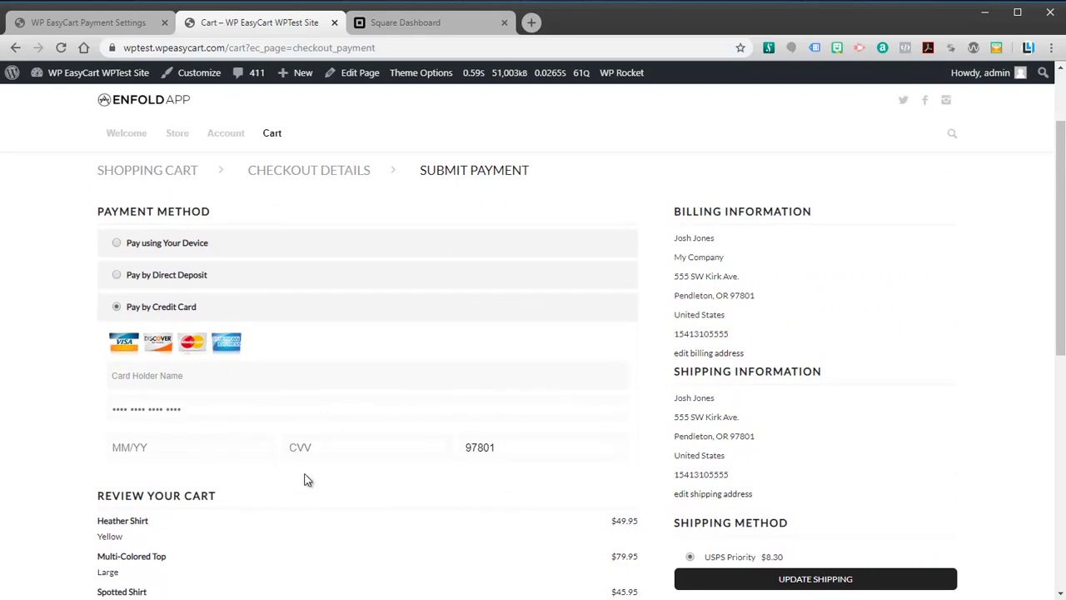
scroll(308, 506, "down", 1)
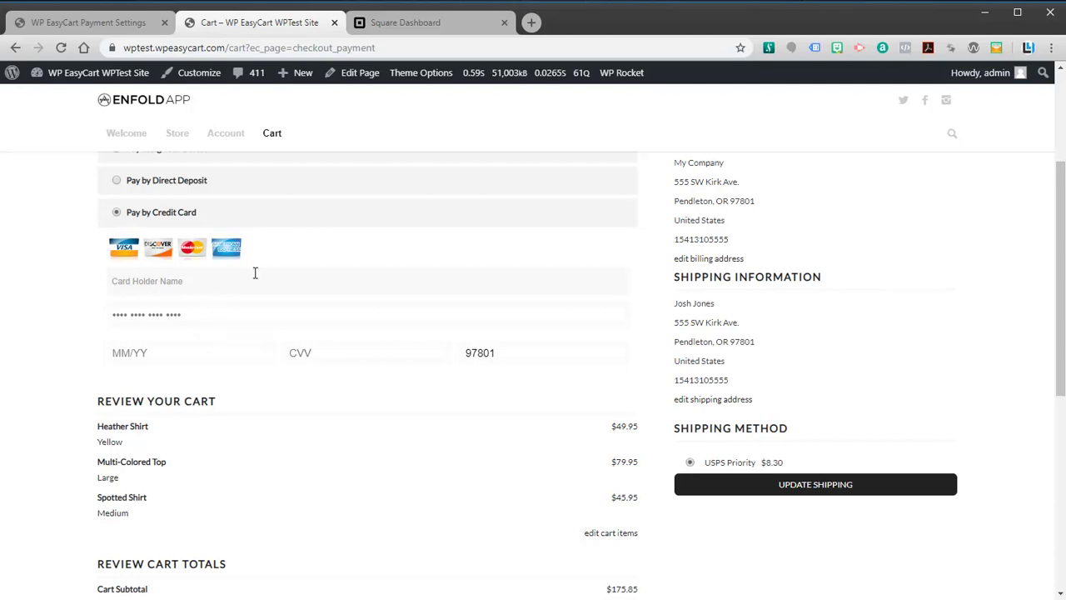
scroll(371, 333, "down", 1)
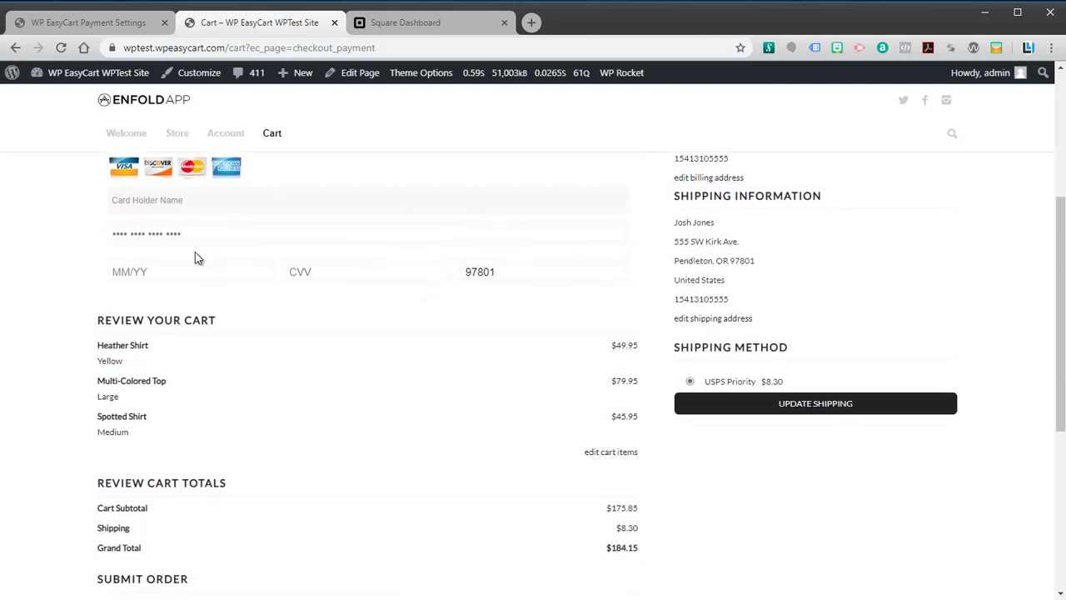
scroll(331, 386, "down", 2)
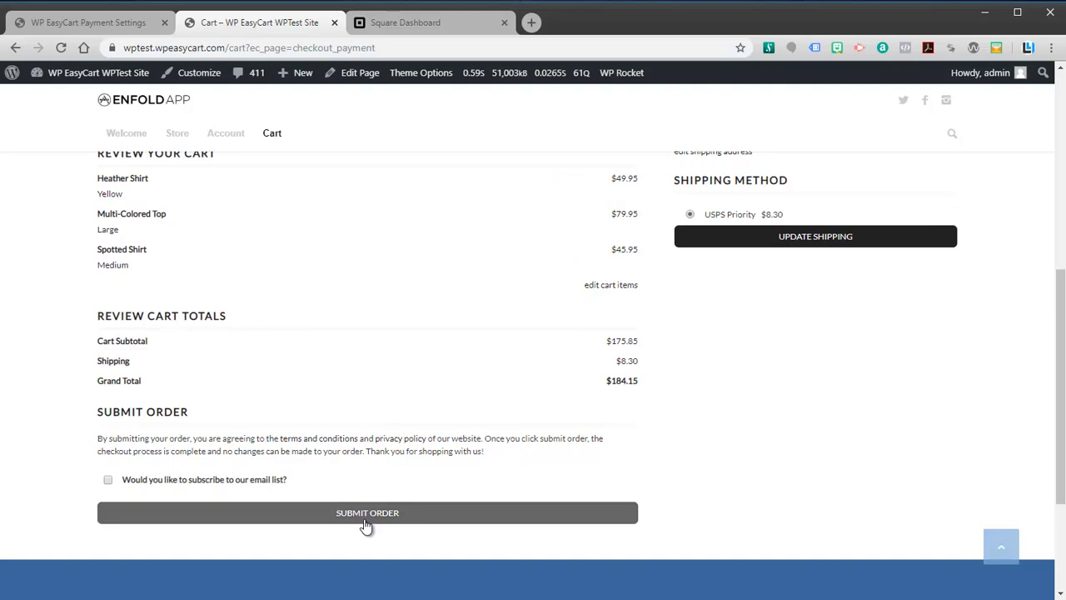
left_click(365, 525)
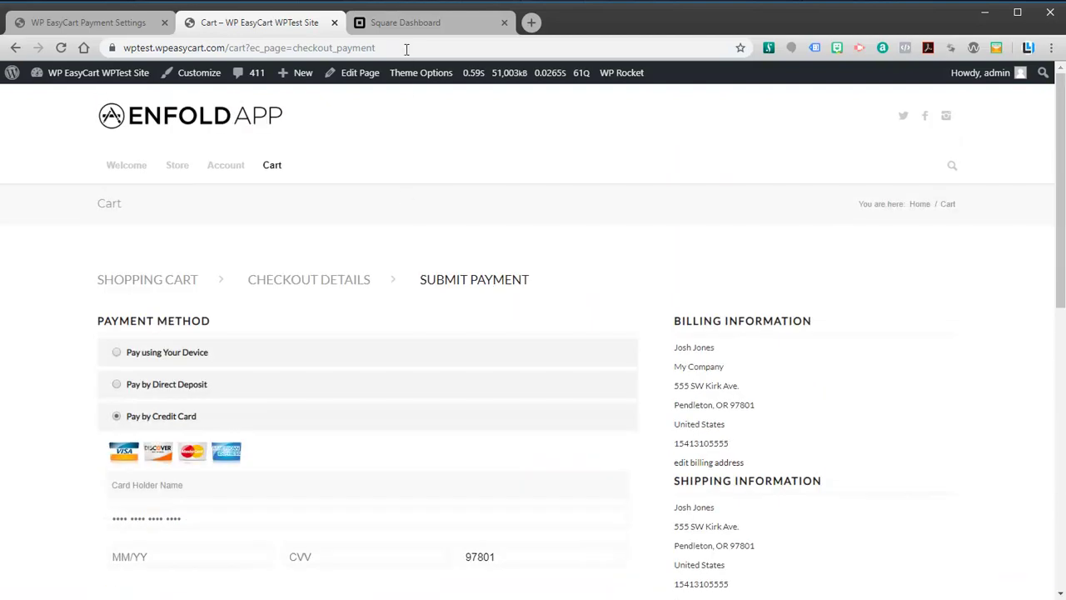
left_click(408, 25)
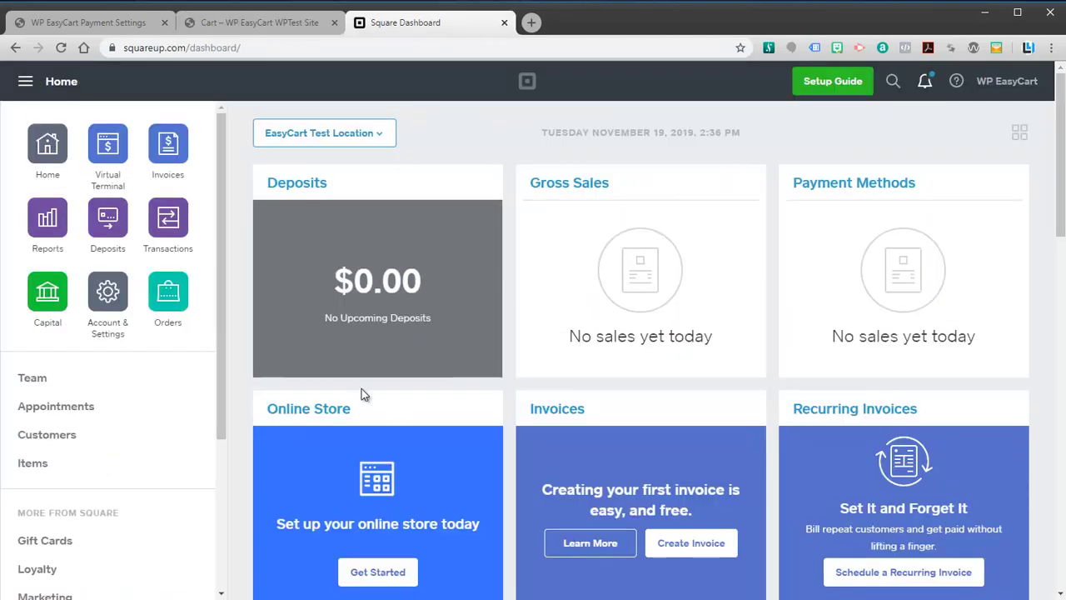
left_click(240, 25)
left_click(129, 25)
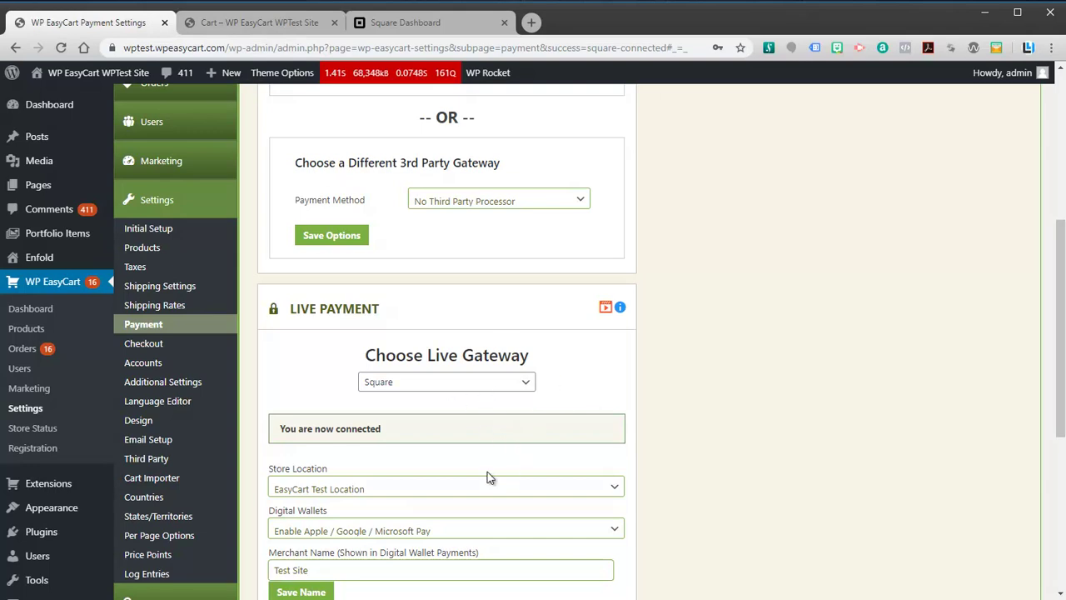
scroll(725, 396, "down", 2)
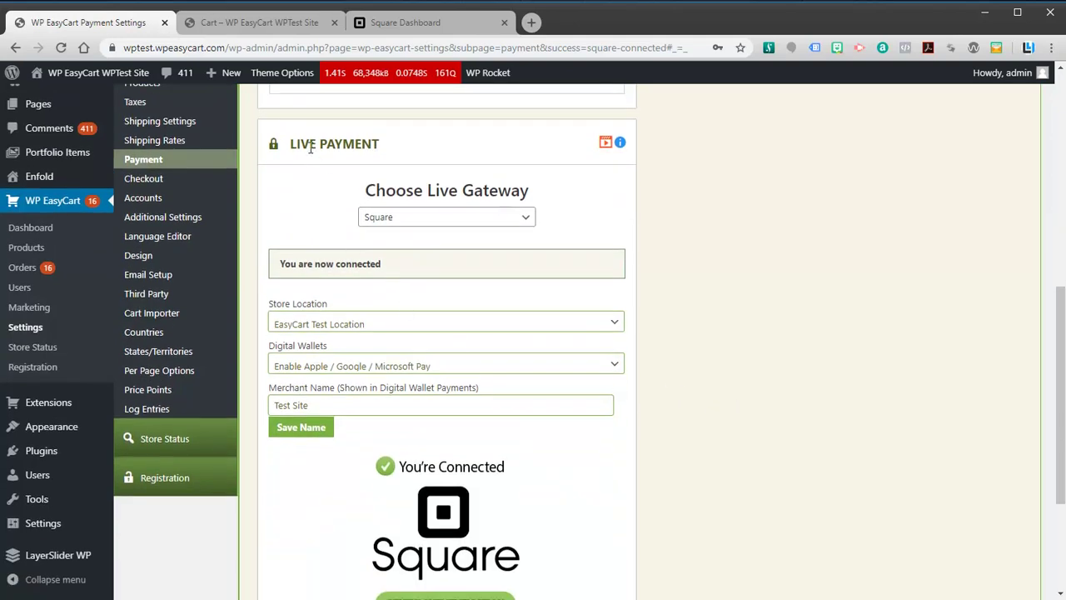
scroll(292, 314, "down", 2)
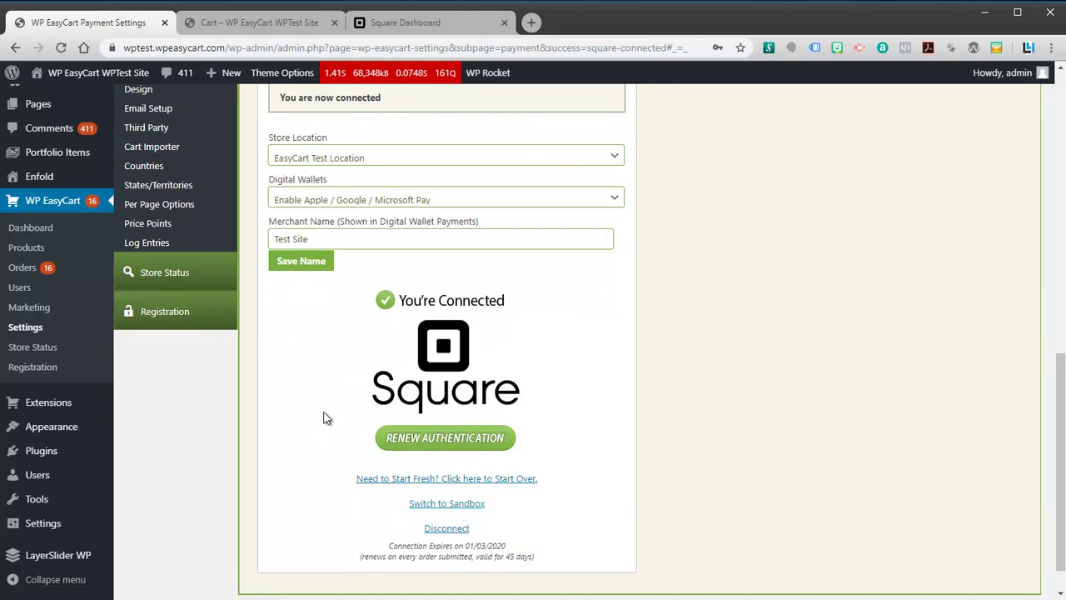
scroll(353, 399, "up", 2)
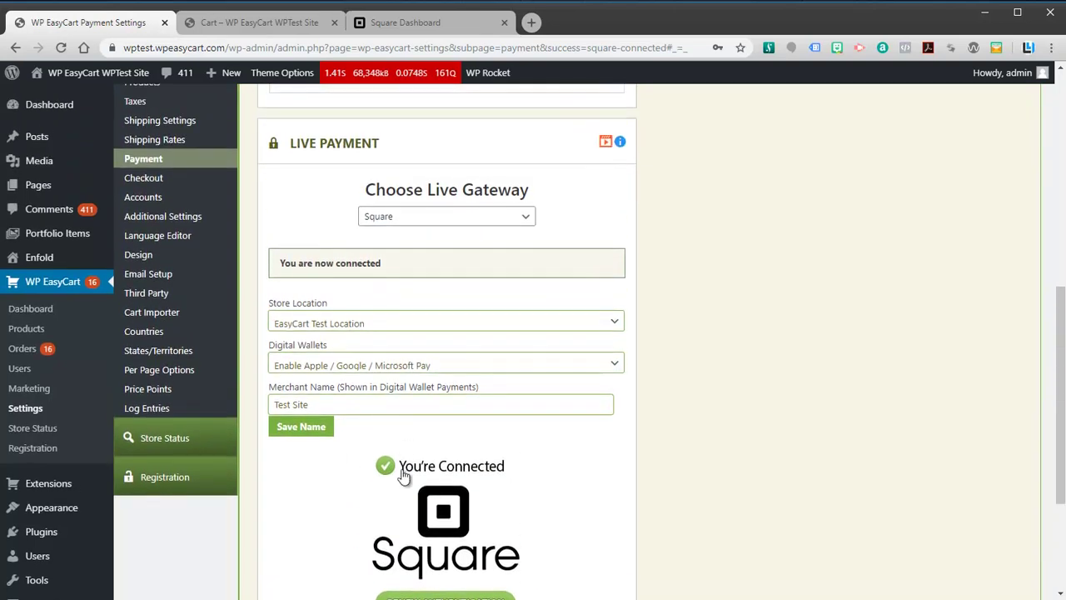
scroll(424, 500, "down", 2)
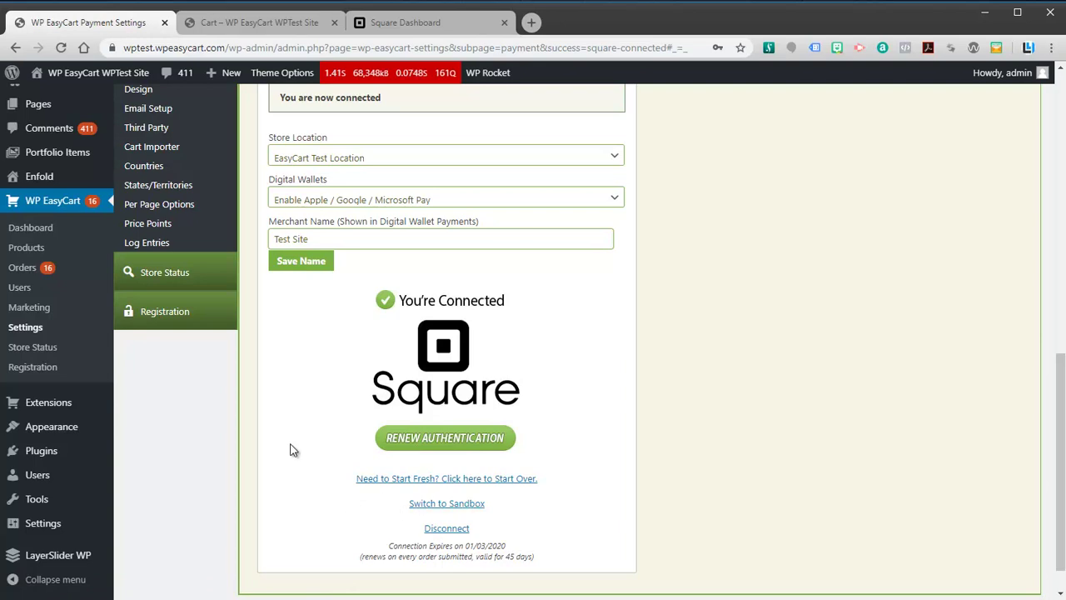
scroll(309, 383, "up", 2)
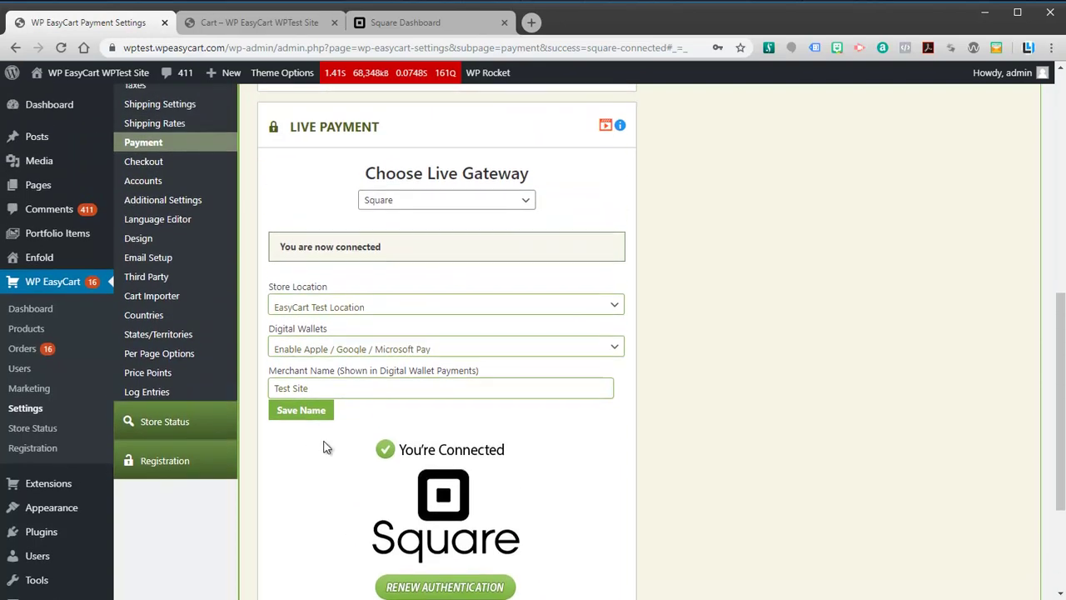
scroll(317, 234, "up", 3)
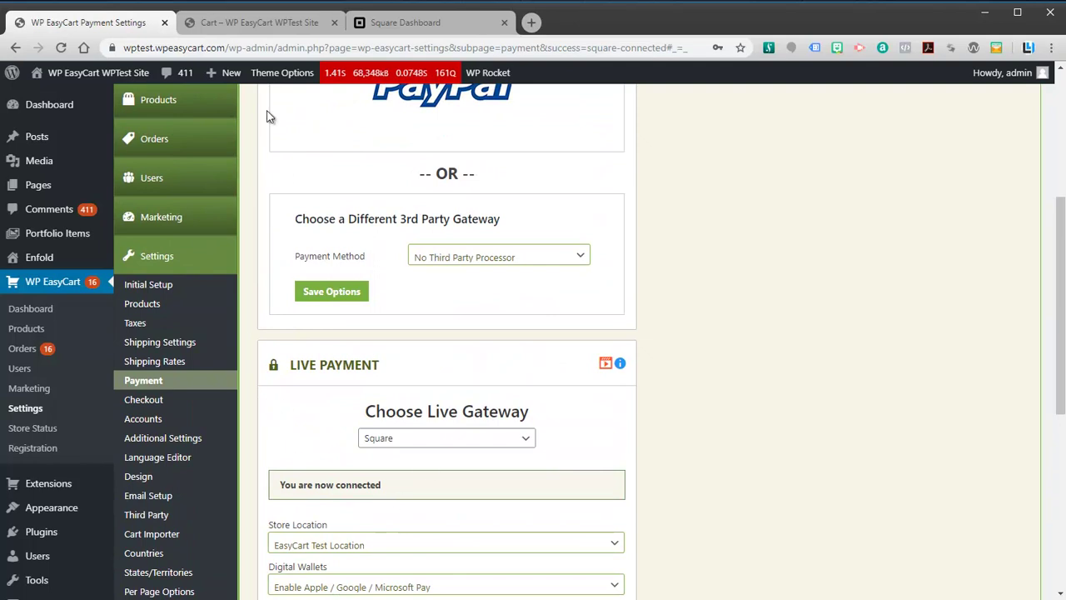
left_click(274, 24)
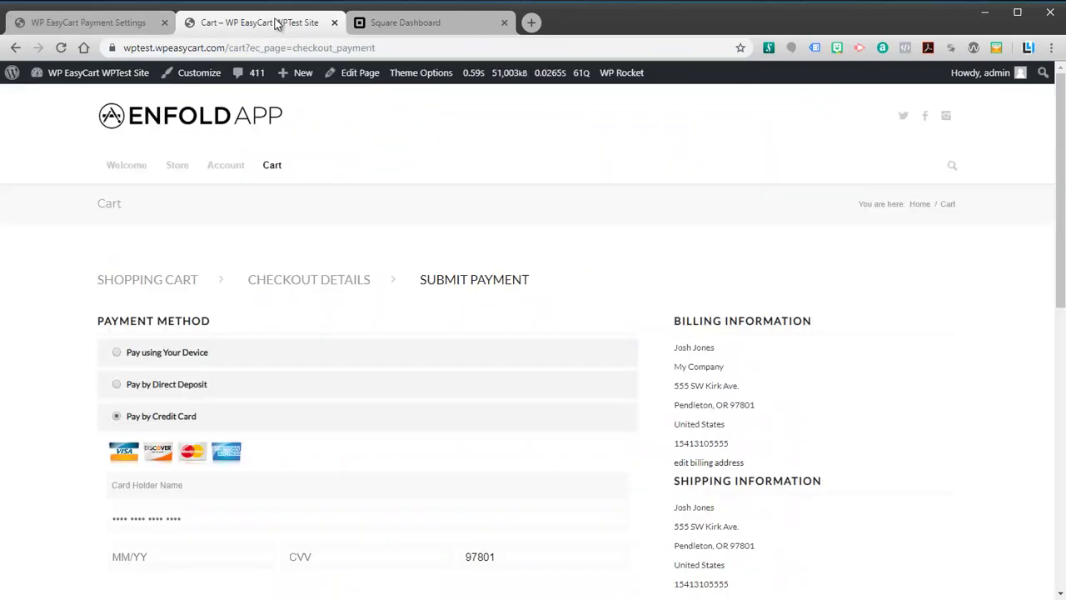
Step: Check the storefront Store page and the Square Dashboard item library
left_click(176, 167)
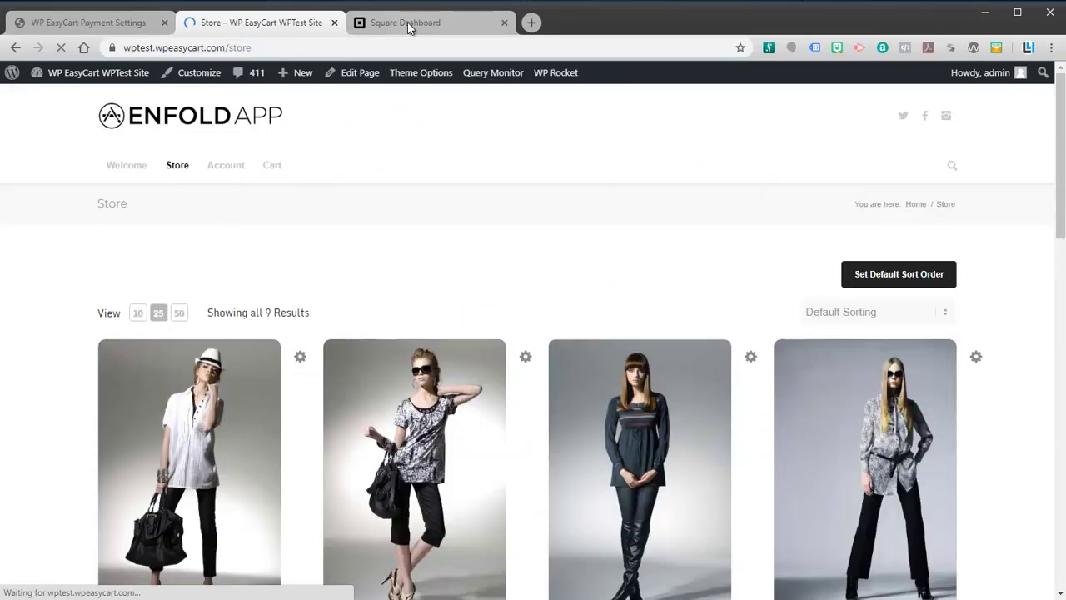
left_click(408, 25)
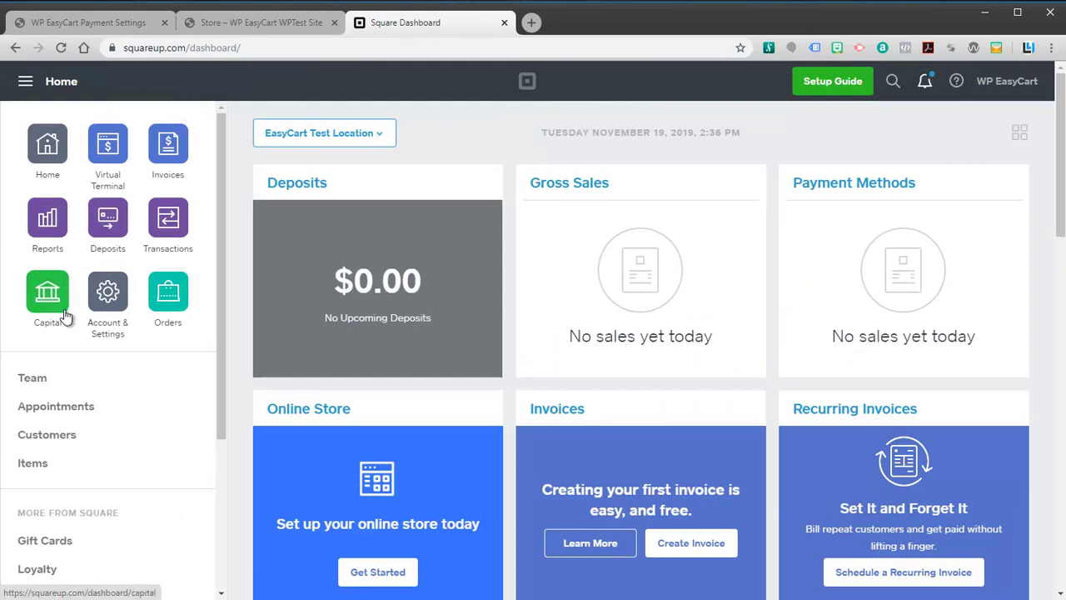
left_click(37, 463)
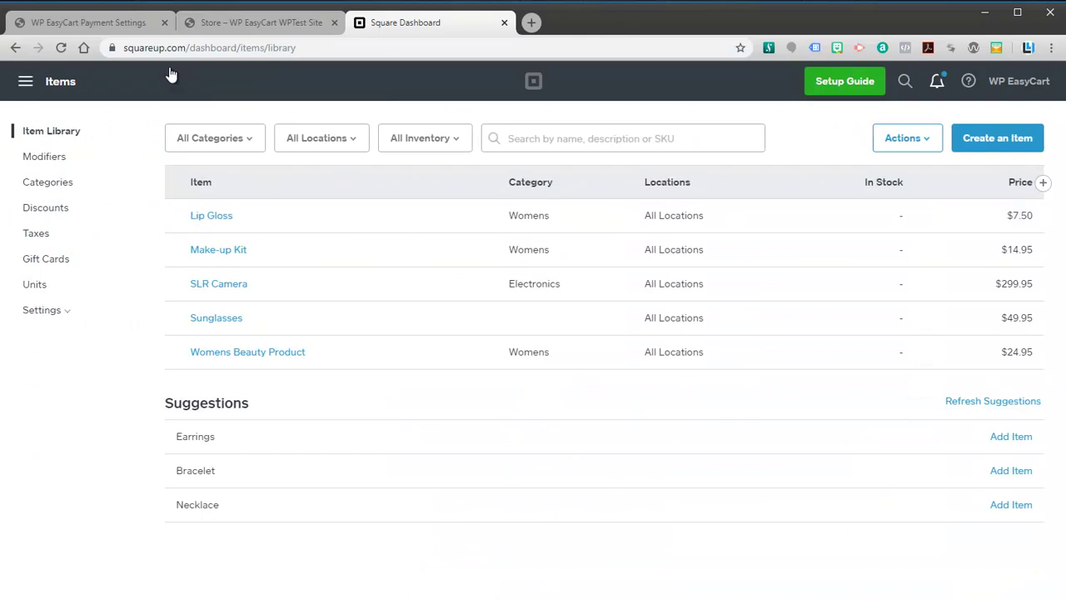
Step: Return to Payment settings' Live Payment section showing Square connected with EasyCart Test Location
left_click(121, 26)
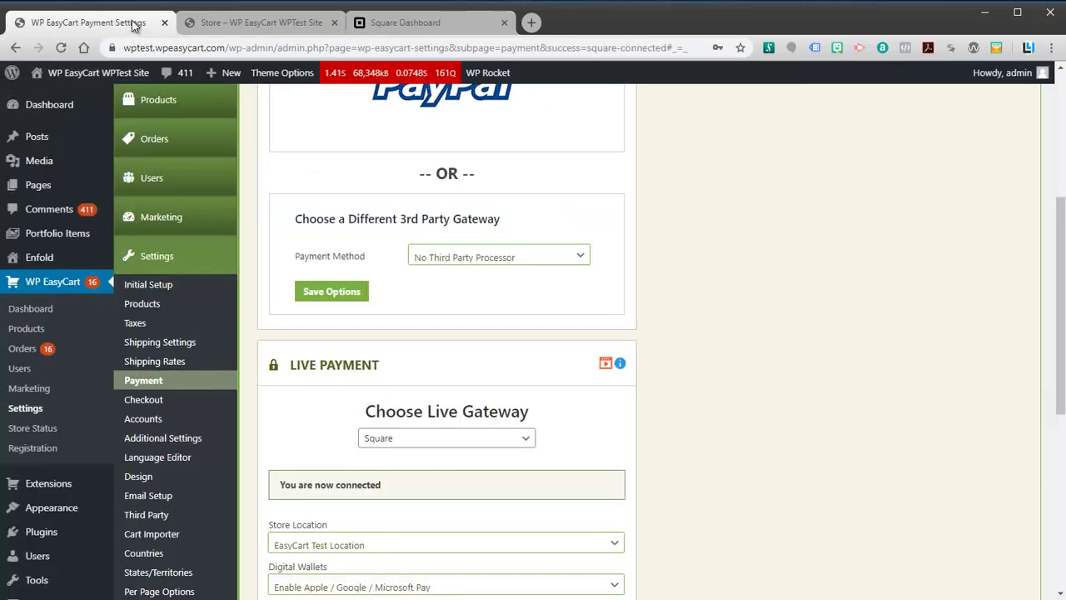
left_click(225, 24)
scroll(273, 275, "down", 8)
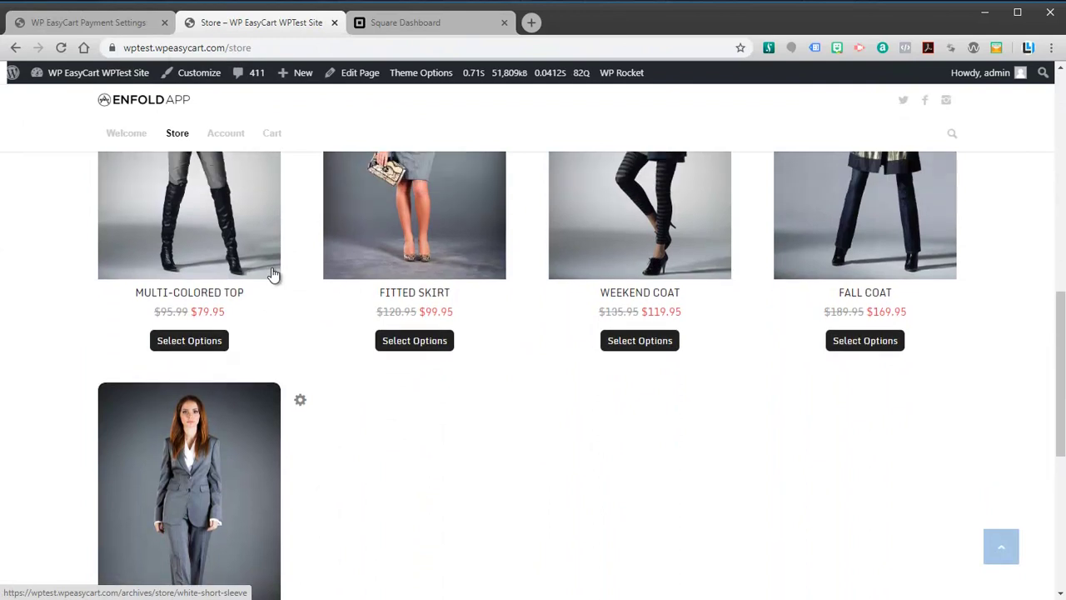
scroll(266, 274, "up", 3)
left_click(125, 22)
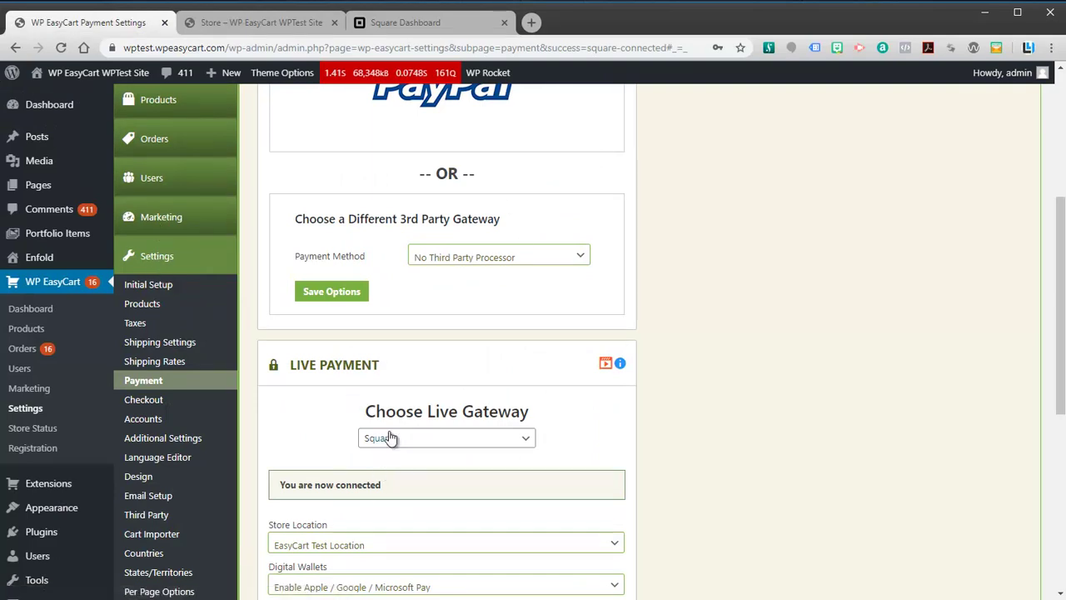
scroll(432, 430, "down", 1)
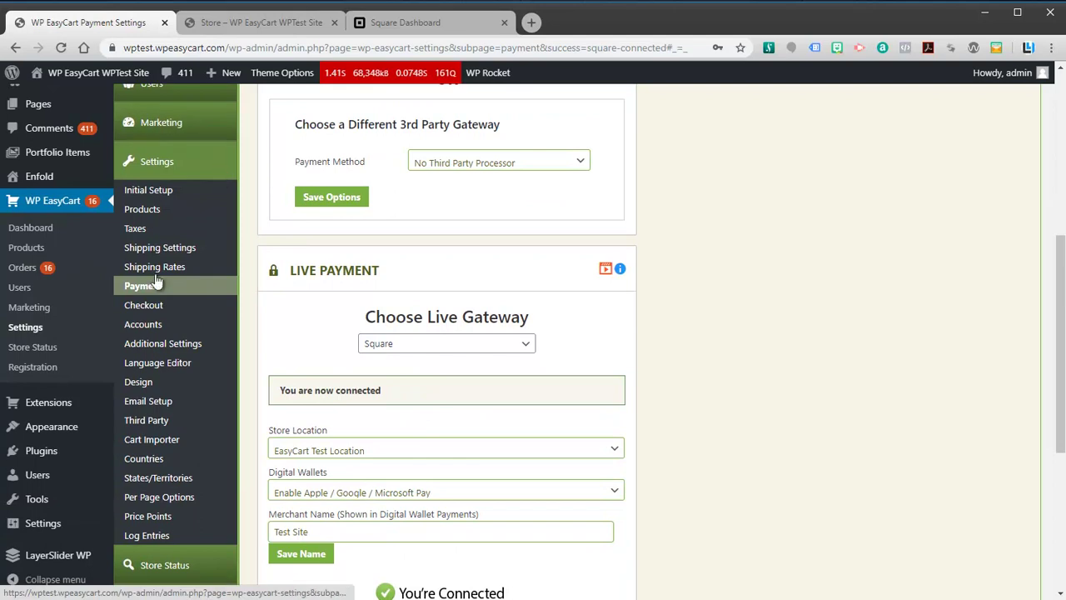
Step: On the Cart Importer page, run the Squareup import with 'Sync already imported items' unchecked
left_click(151, 448)
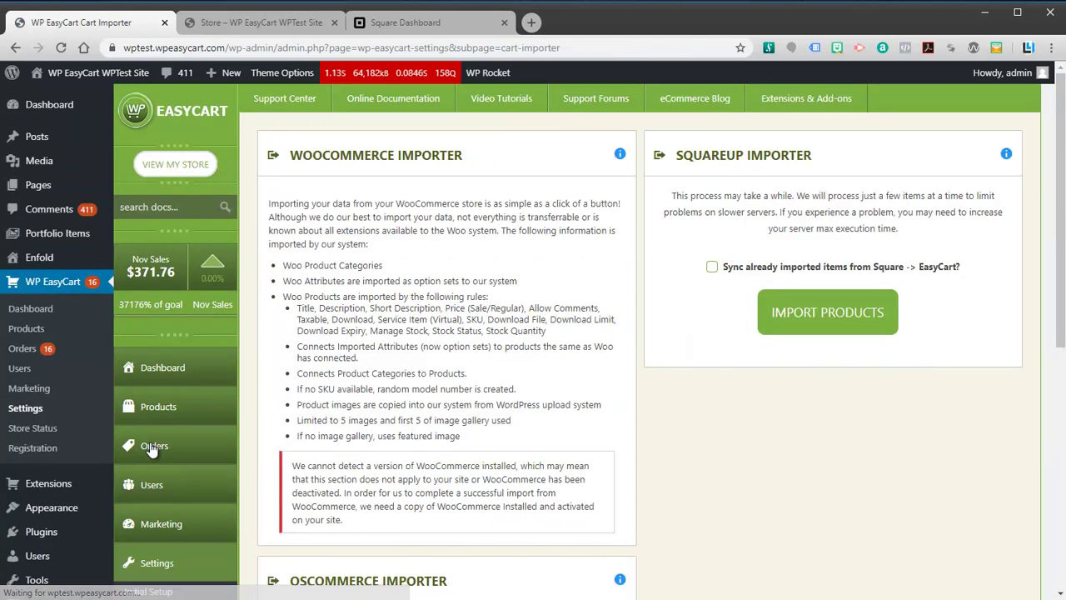
scroll(387, 274, "down", 1)
scroll(386, 264, "down", 2)
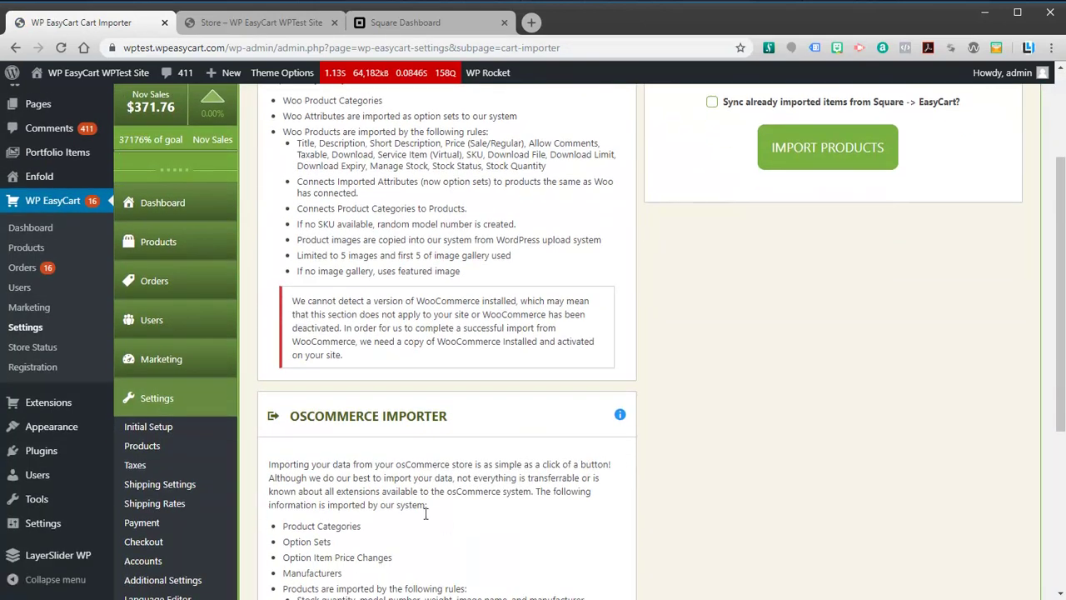
scroll(471, 462, "up", 2)
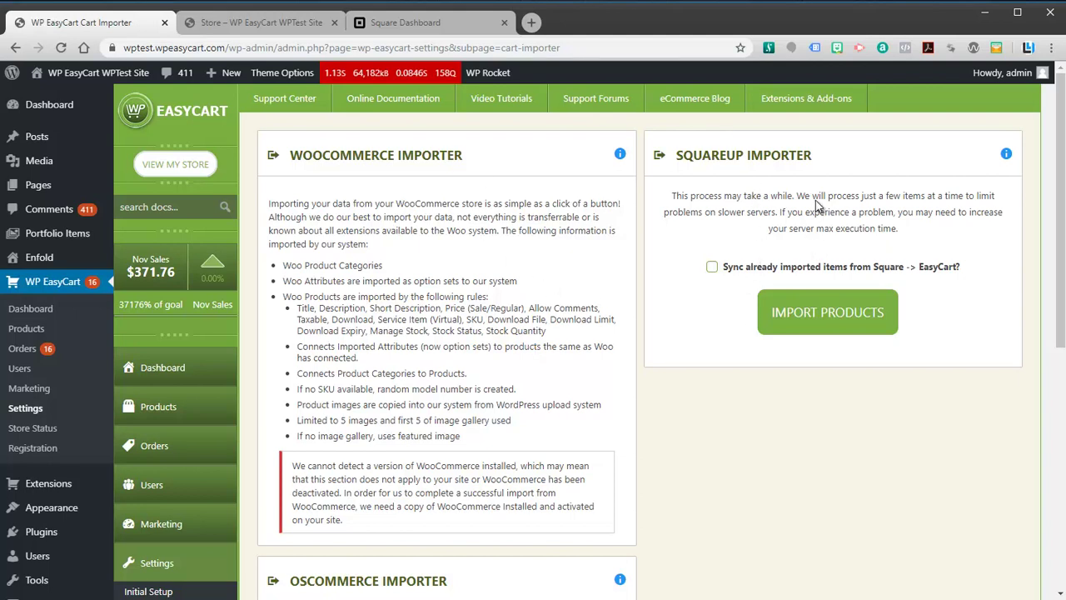
left_click(827, 313)
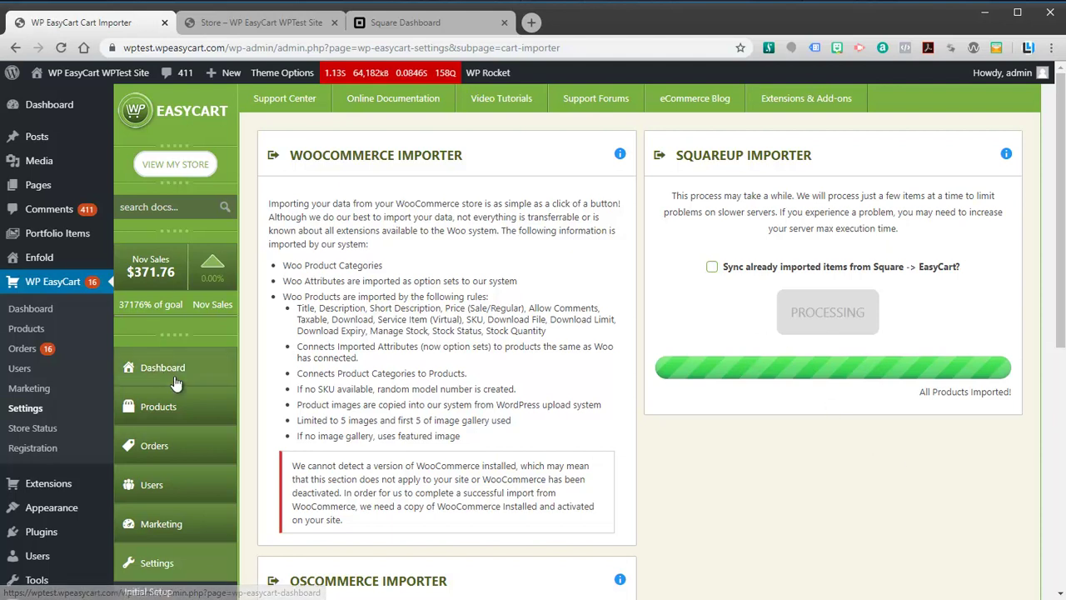
Step: Open the admin product list and highlight imported Lip Gloss, Make-up Kit, SLR Camera and Sunglasses
left_click(158, 409)
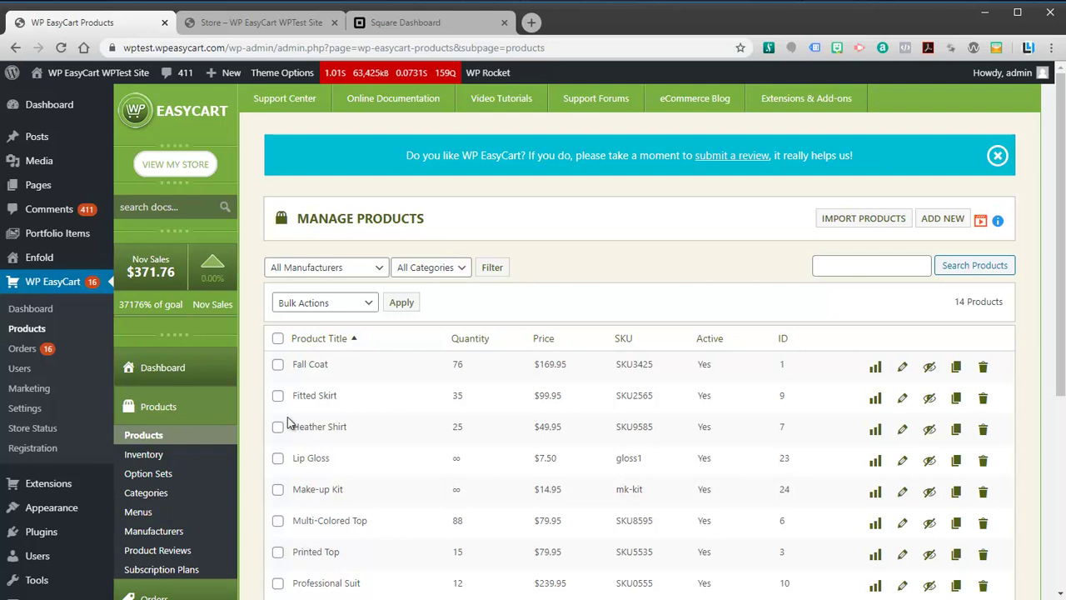
scroll(298, 434, "down", 2)
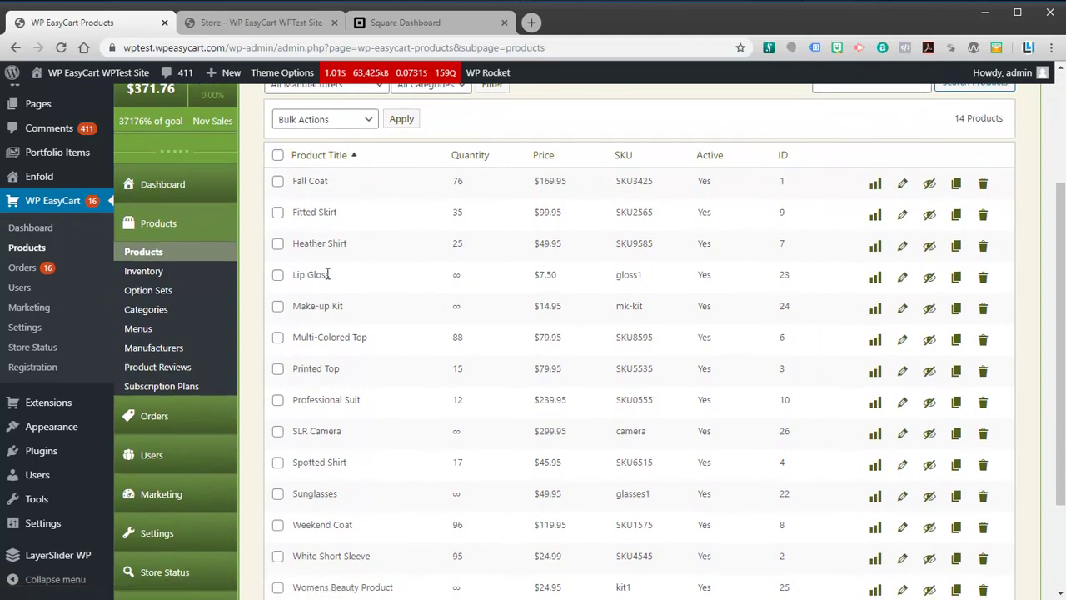
left_click_drag(337, 283, 299, 275)
left_click_drag(343, 306, 289, 308)
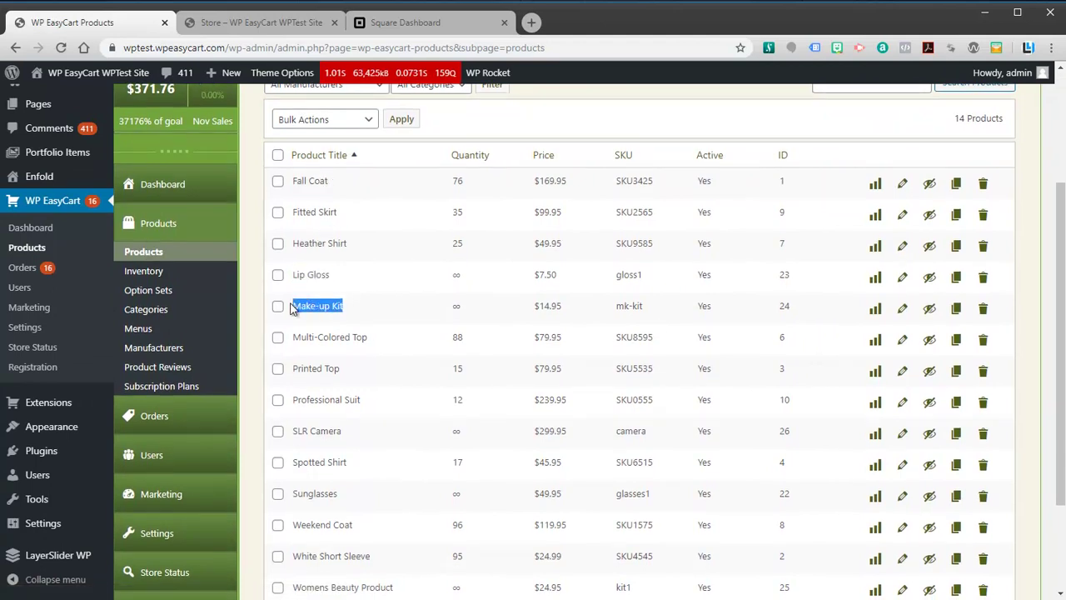
left_click_drag(344, 434, 280, 435)
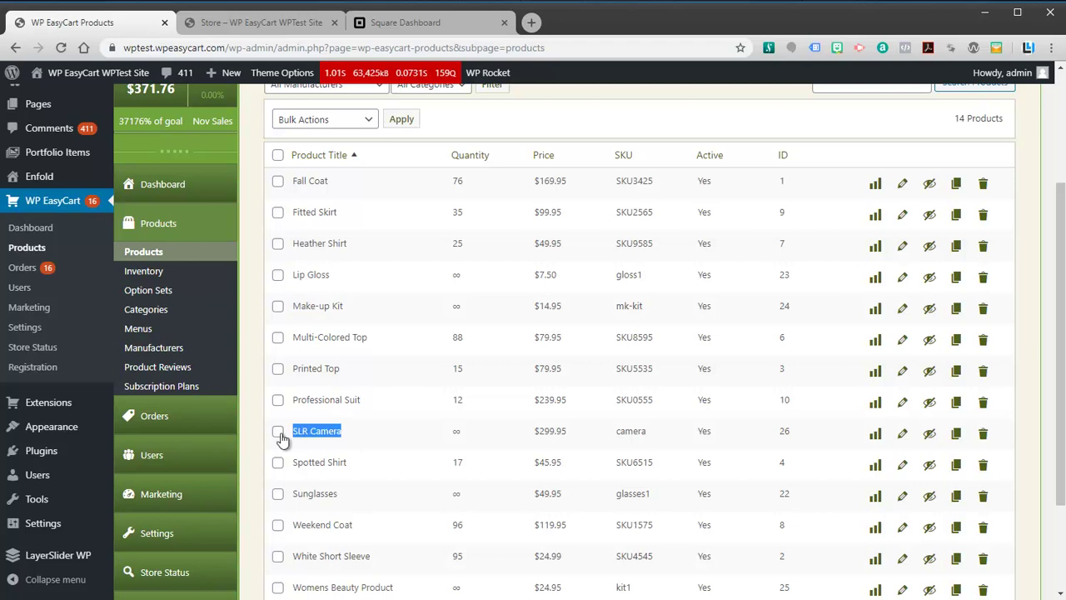
left_click_drag(336, 495, 292, 498)
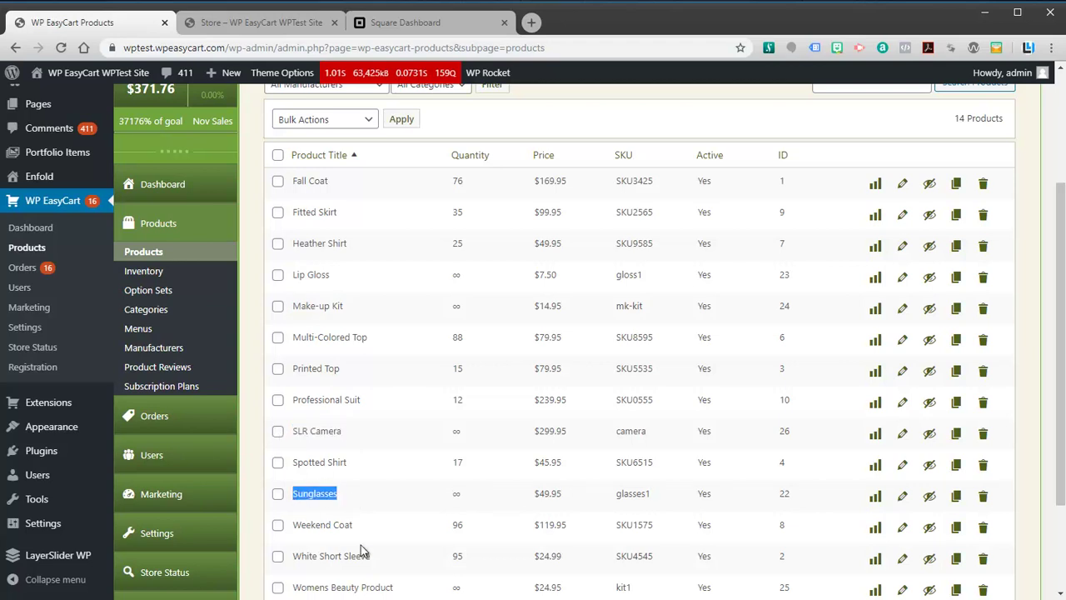
scroll(361, 545, "down", 1)
Step: Highlight Womens Beauty Product and compare the list against Square's item library
left_click(401, 571)
left_click_drag(401, 571, 303, 568)
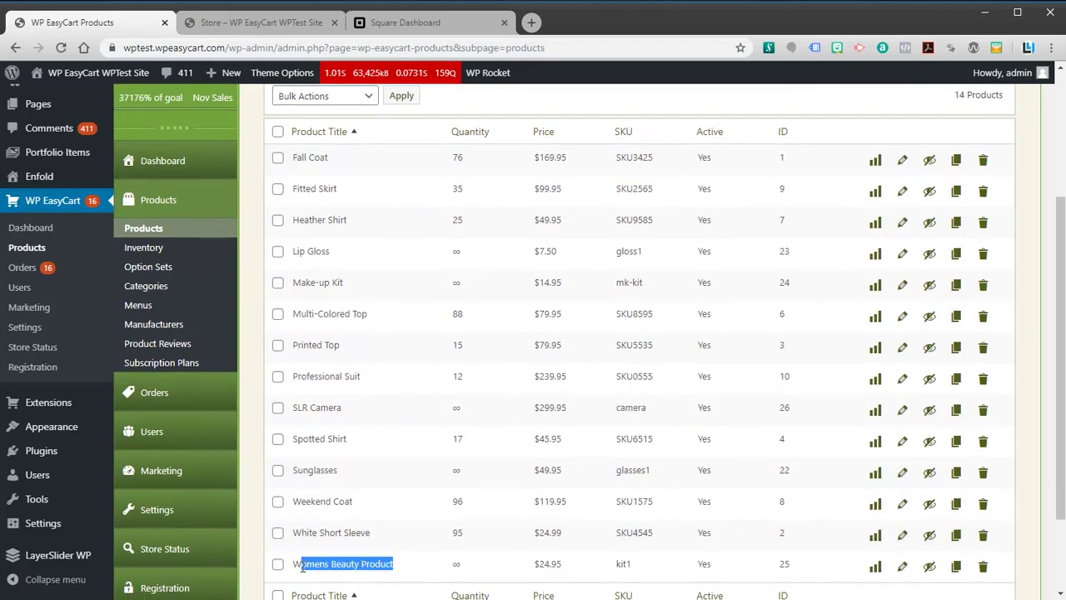
left_click(395, 28)
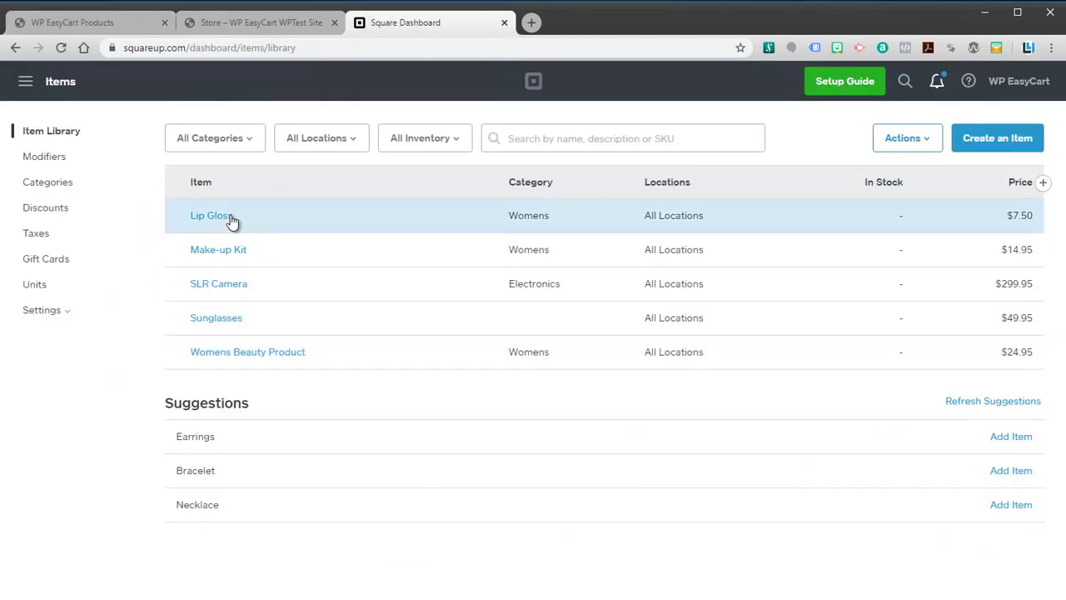
left_click(137, 31)
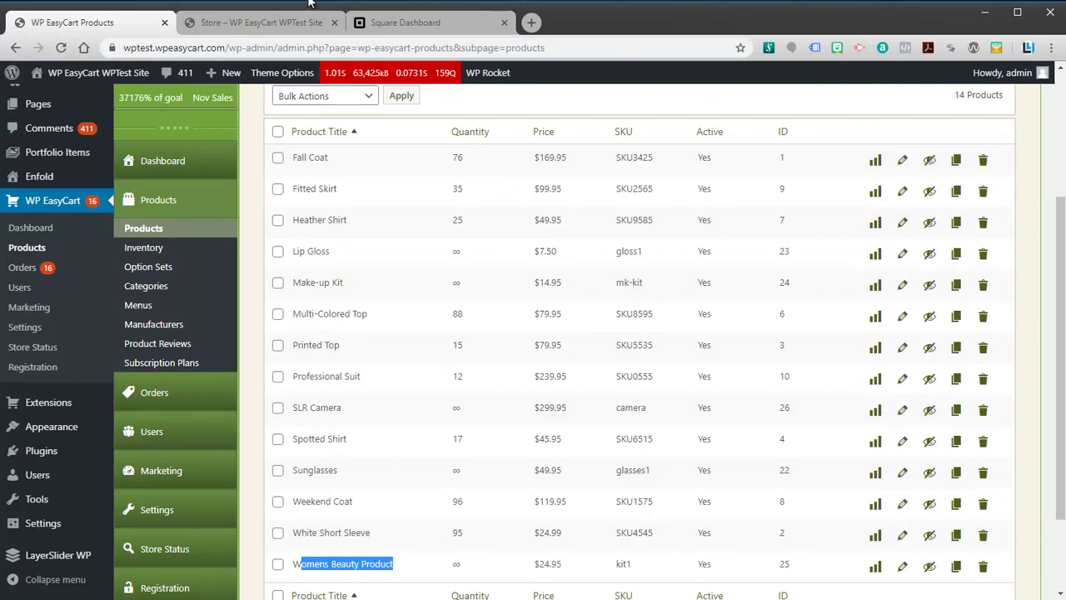
left_click(273, 23)
Step: Reload the Store page and scroll through all 14 results, including Lip Gloss, Make-up Kit, Sunglasses and SLR Camera
left_click(188, 133)
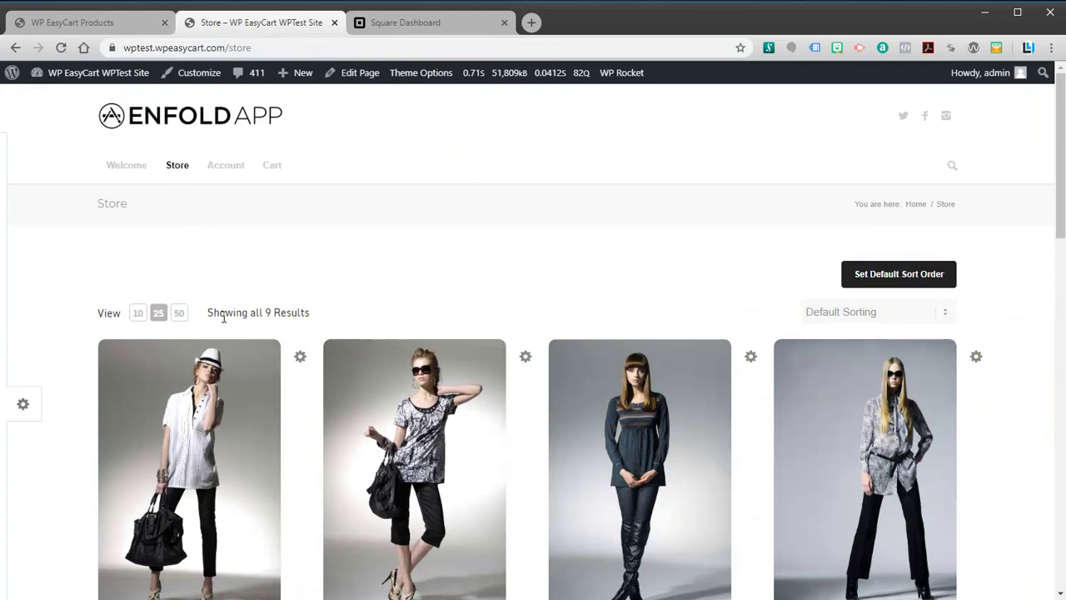
left_click(61, 47)
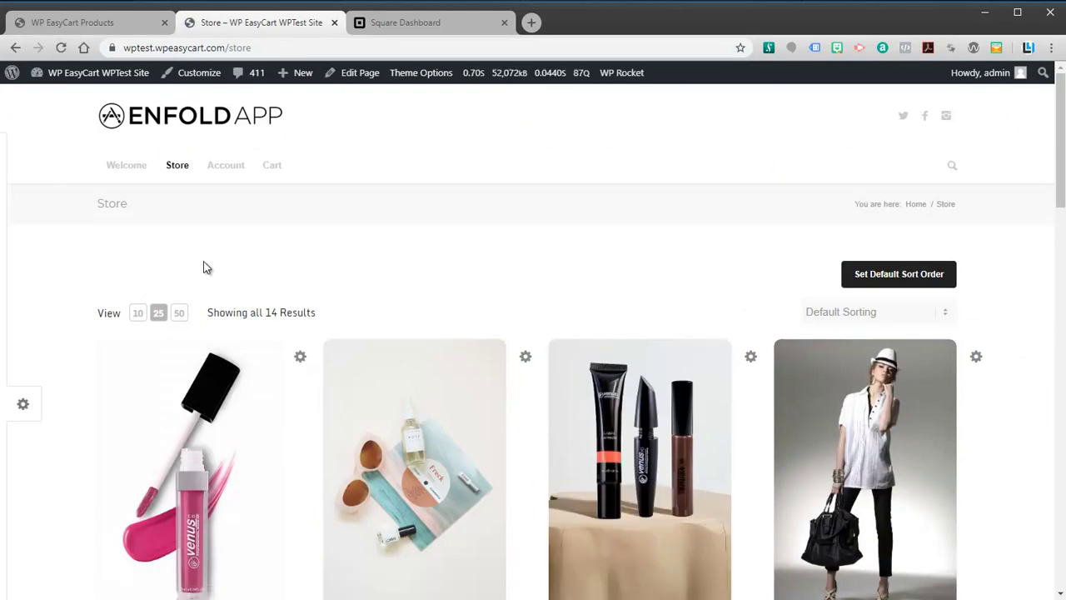
scroll(204, 268, "down", 2)
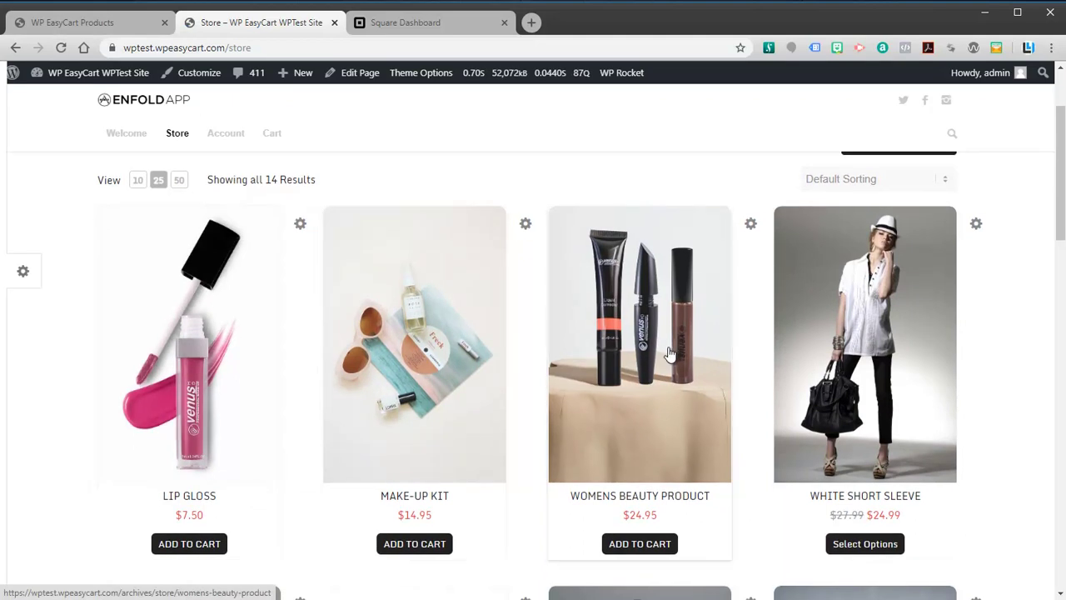
scroll(671, 360, "down", 1)
scroll(421, 488, "down", 1)
scroll(417, 500, "down", 2)
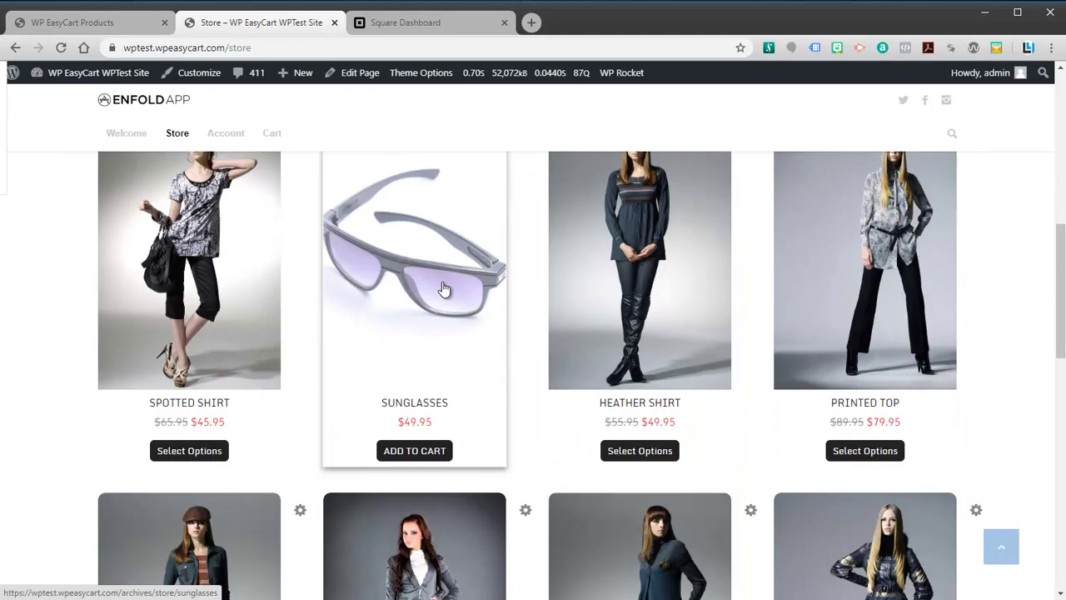
scroll(416, 405, "down", 6)
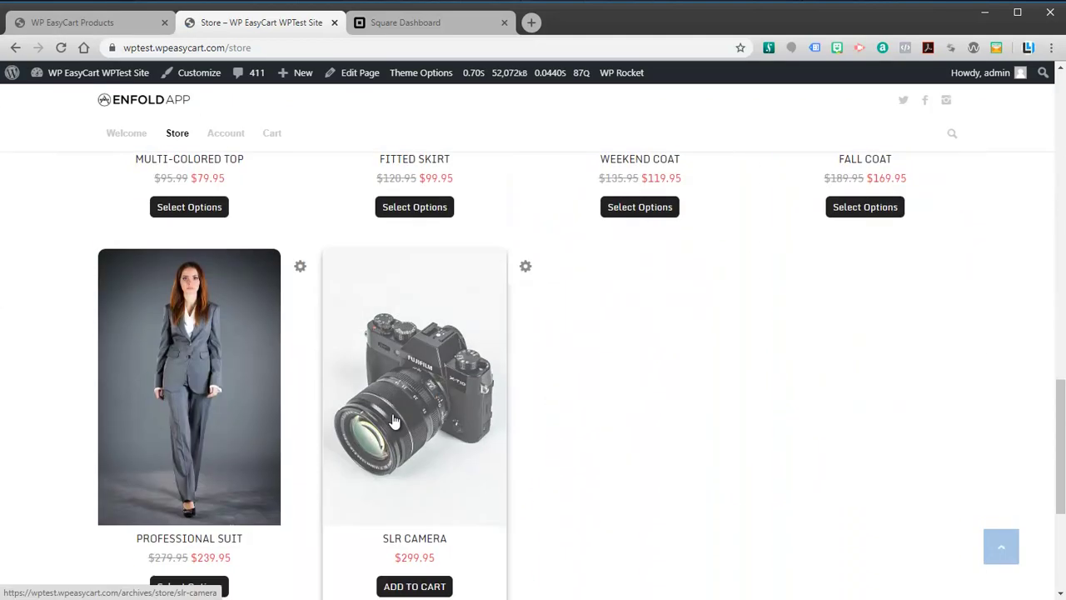
scroll(409, 405, "up", 2)
scroll(426, 396, "up", 9)
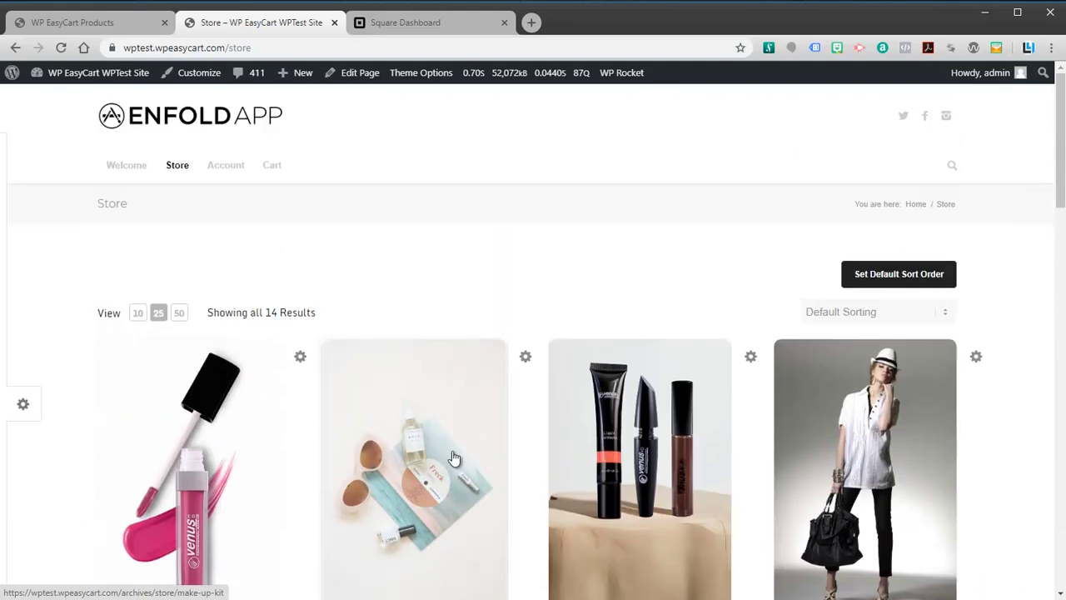
Step: View SLR Camera in Square's item library ($299.95, SKU camera), then return to the admin product list
left_click(395, 25)
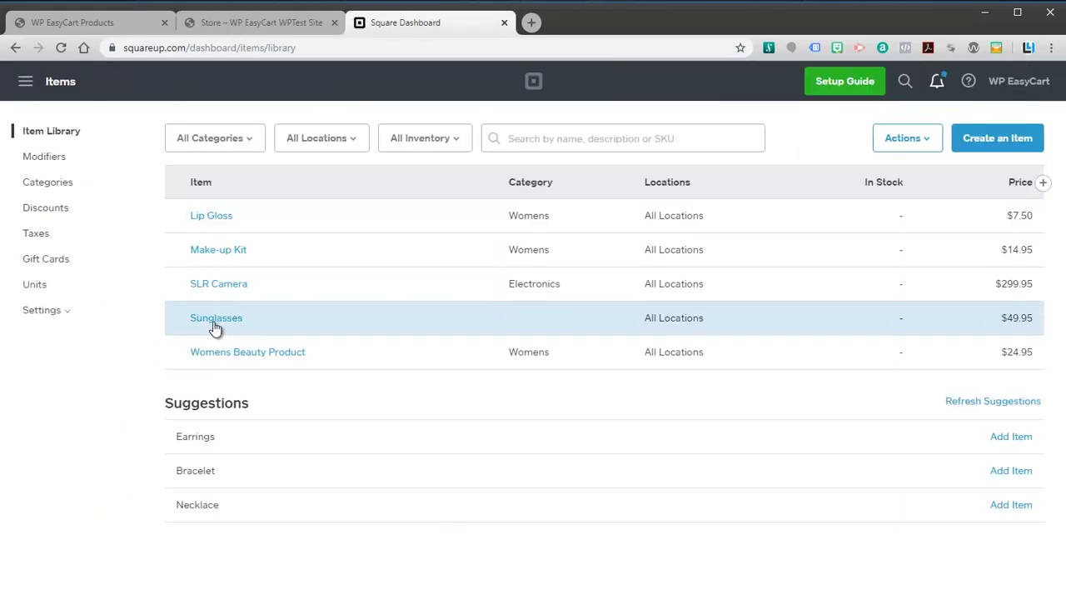
left_click(233, 287)
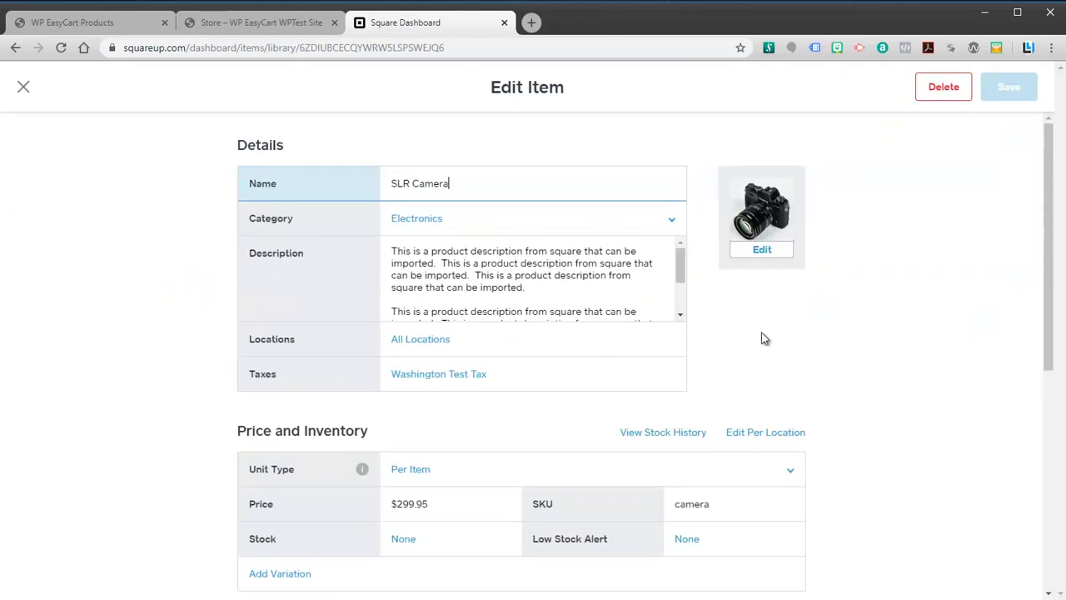
scroll(764, 327, "down", 1)
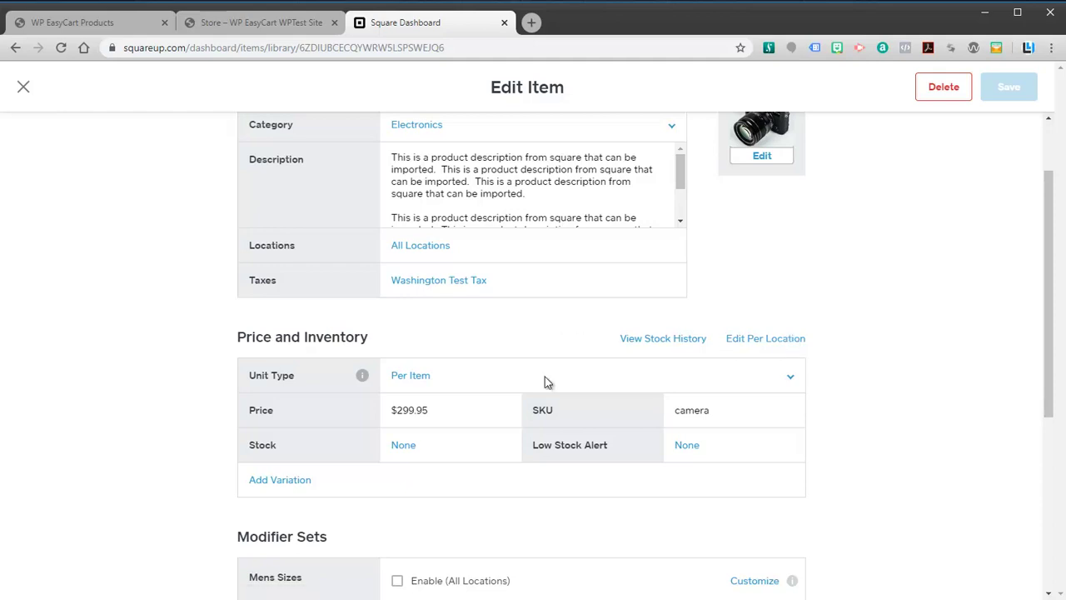
scroll(554, 311, "up", 1)
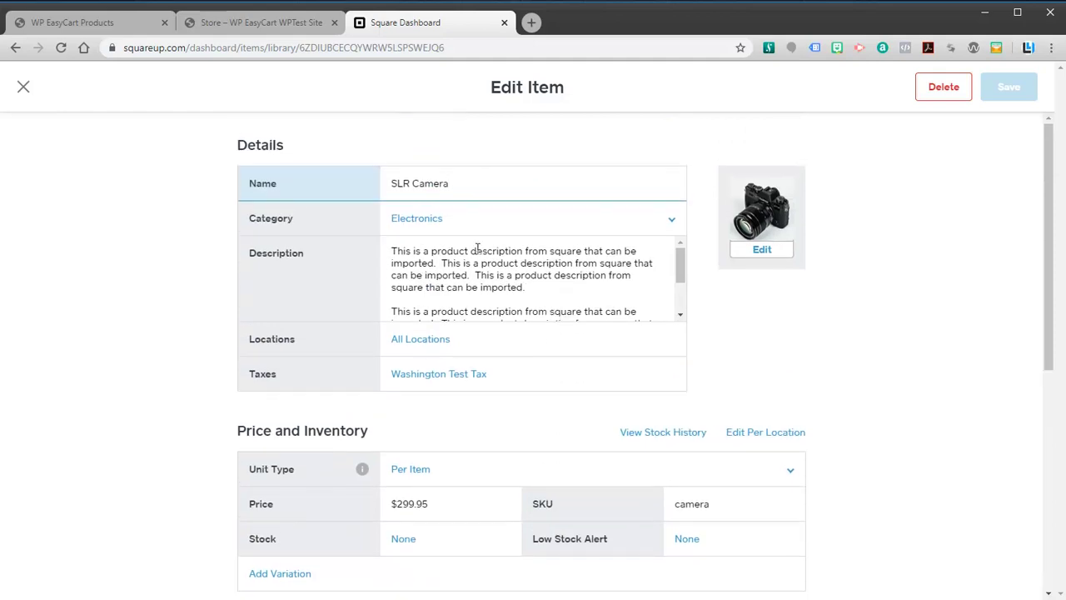
left_click(244, 27)
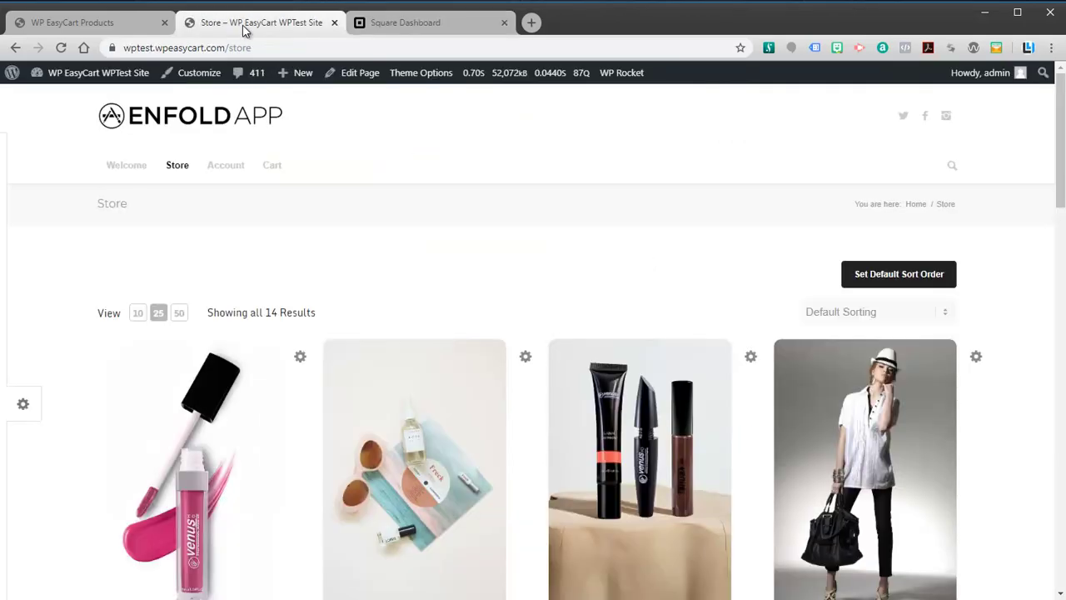
left_click(118, 28)
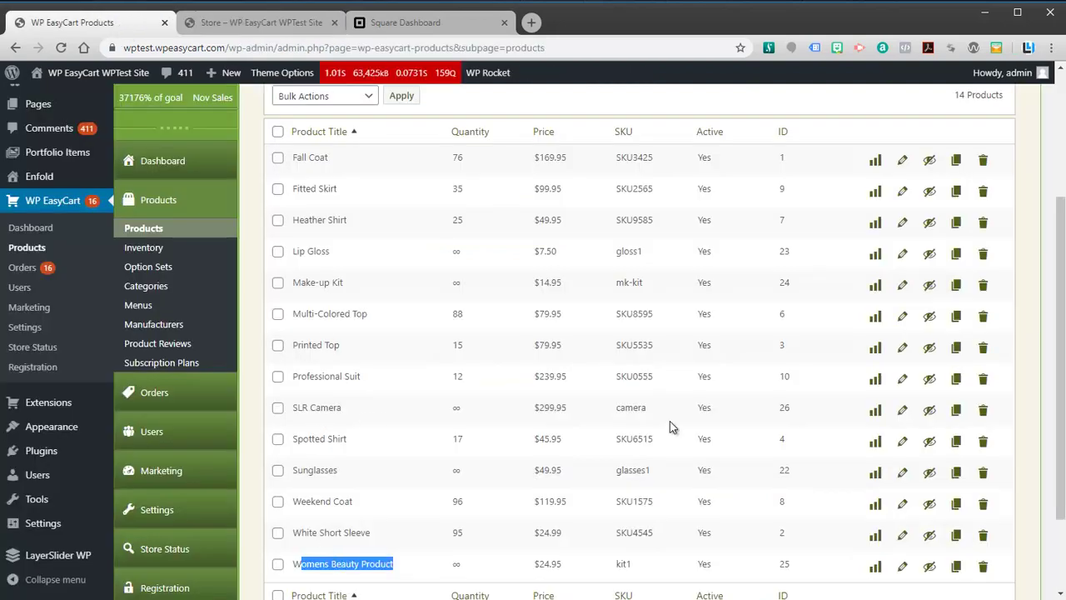
Step: Open SLR Camera's editor and expand Product Images, showing SKU camera, price 299.95 and the Square-hosted image
left_click(904, 412)
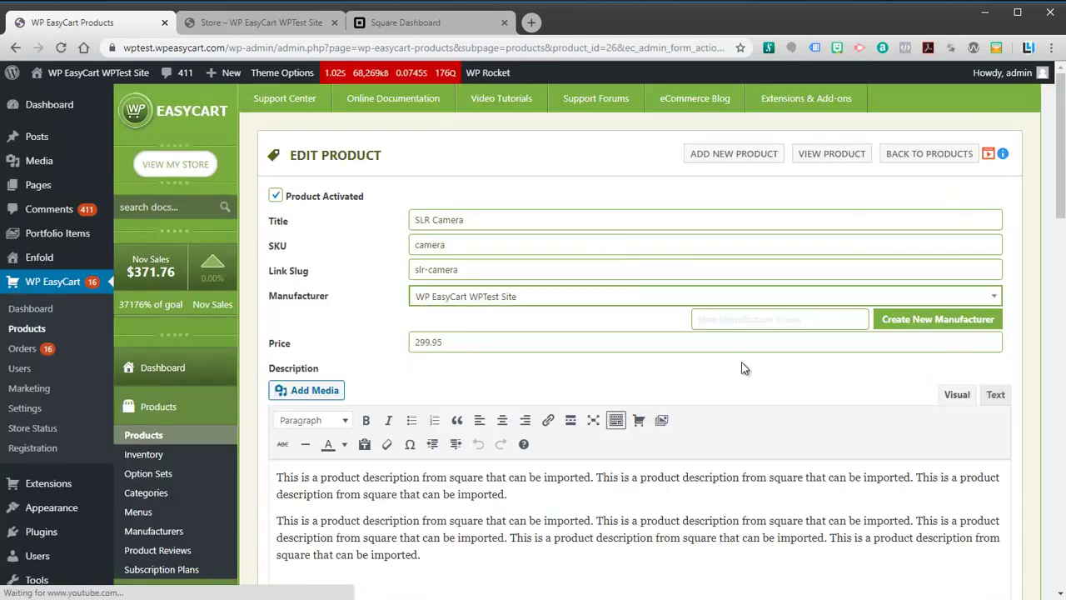
scroll(744, 370, "down", 3)
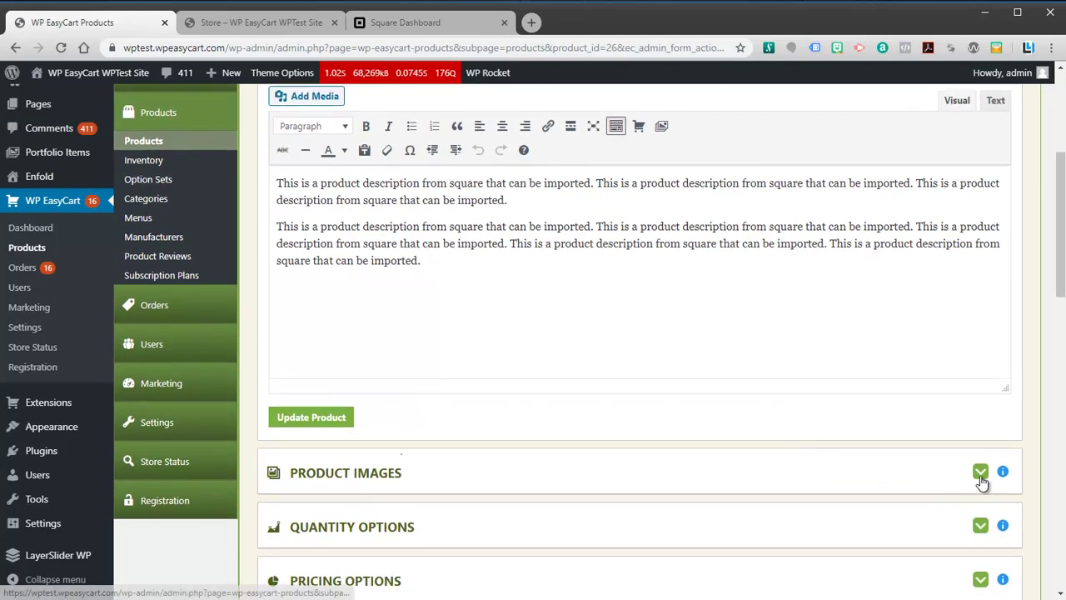
left_click(980, 472)
scroll(390, 465, "down", 1)
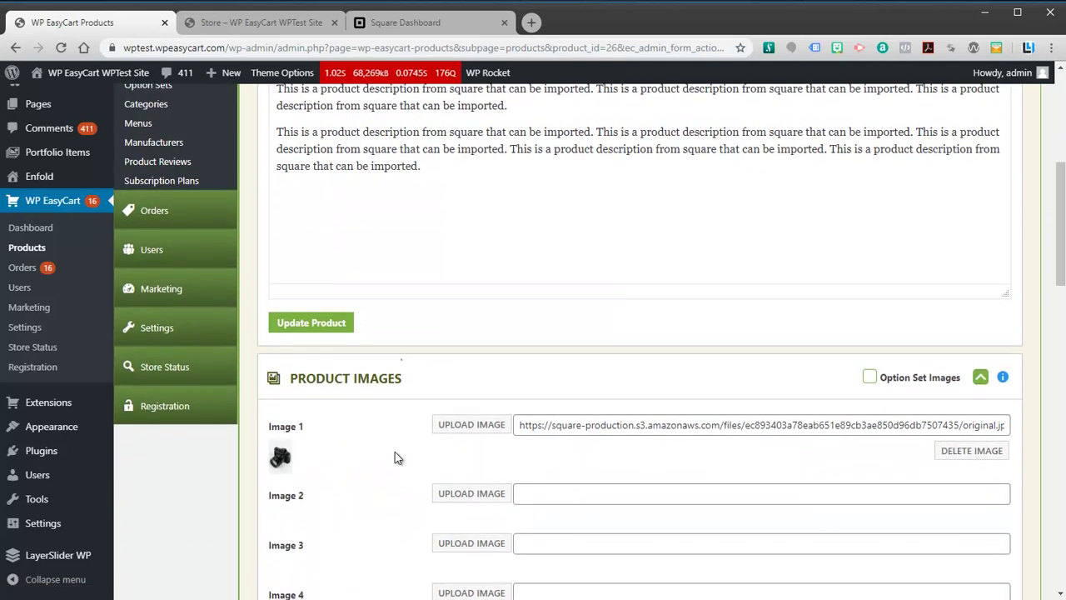
scroll(613, 428, "up", 4)
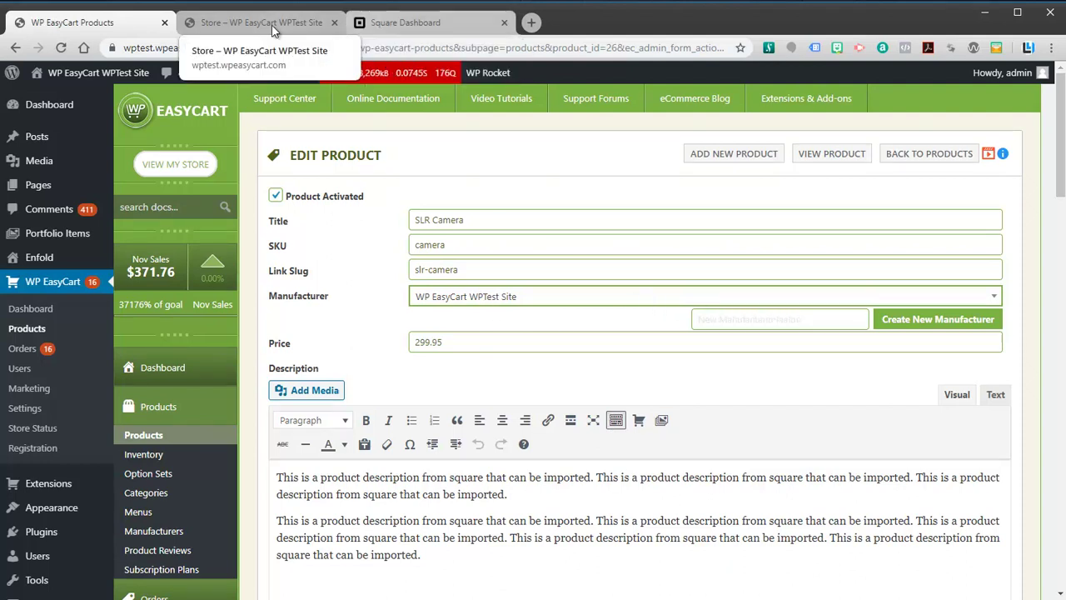
scroll(191, 500, "down", 3)
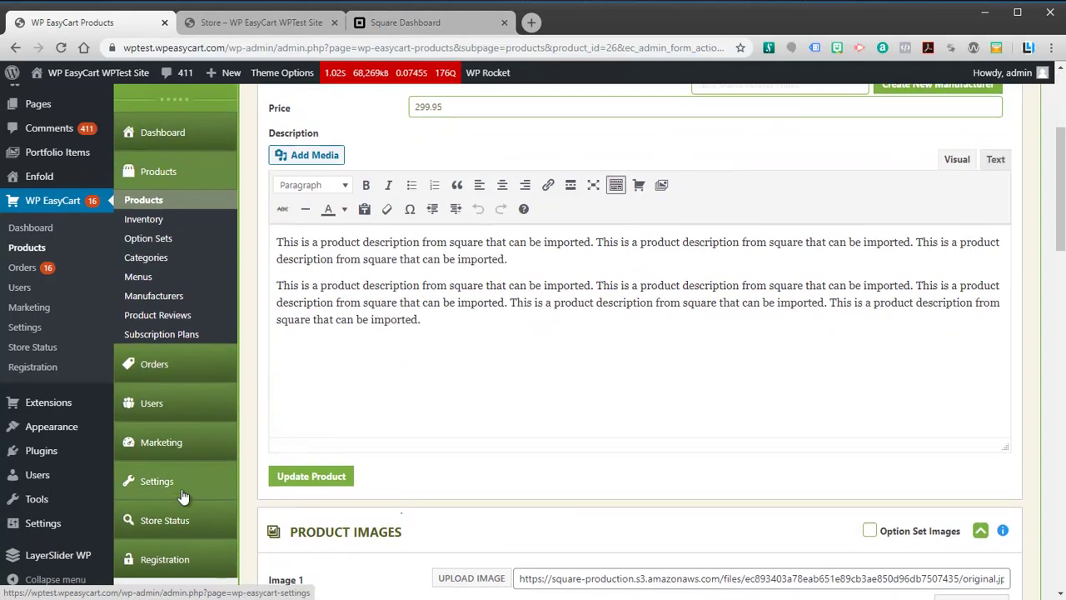
Step: In Cart Importer, check 'Sync already imported items from Square -> EasyCart?' and run Import Products again
left_click(190, 497)
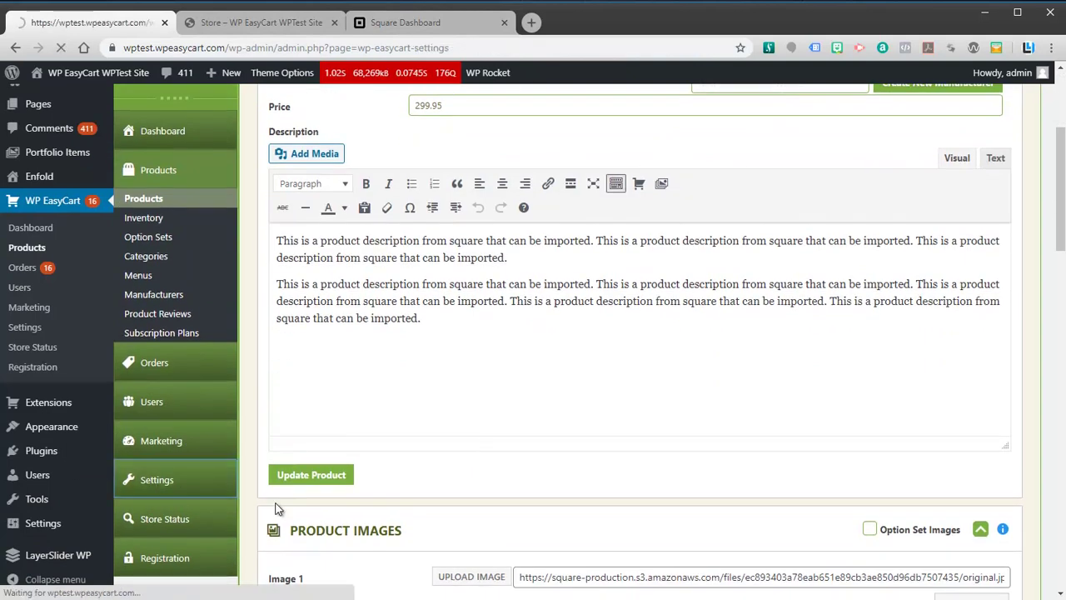
scroll(473, 447, "down", 4)
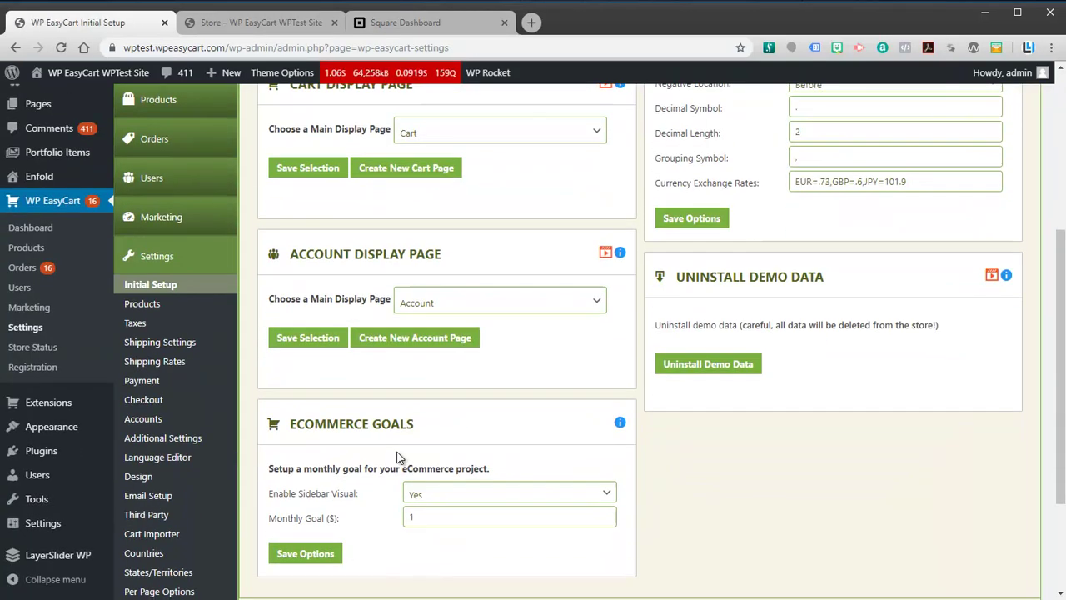
scroll(269, 494, "down", 2)
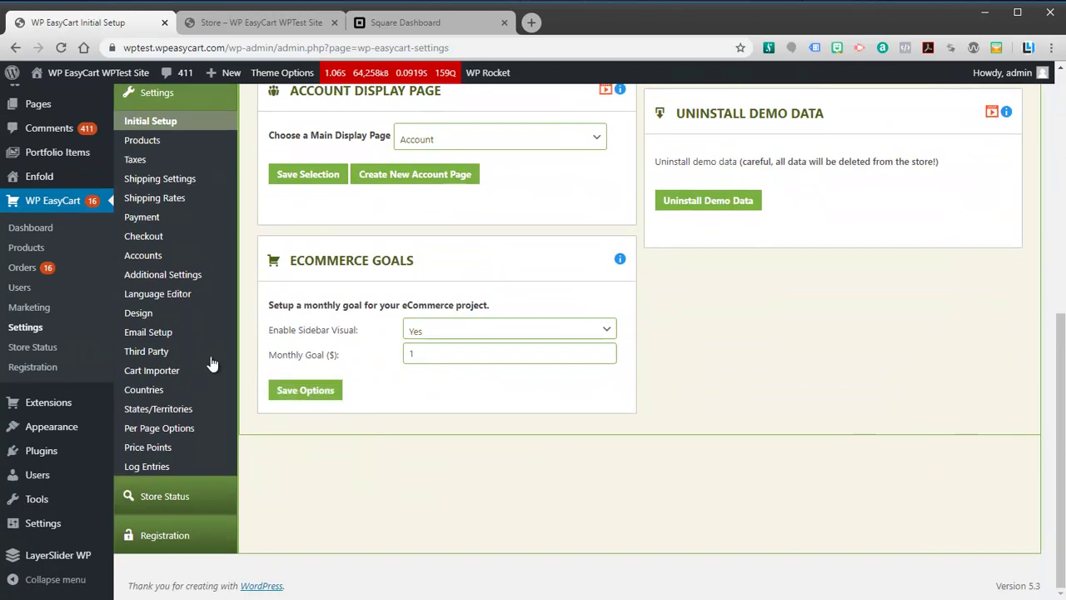
left_click(153, 375)
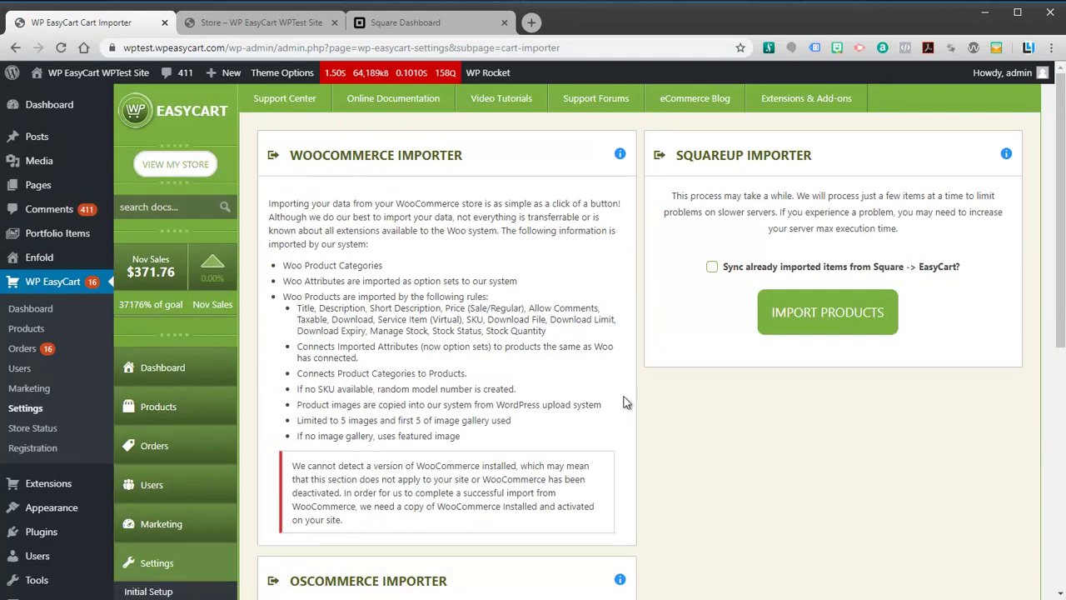
left_click(711, 268)
left_click_drag(724, 264, 942, 266)
left_click(938, 267)
left_click(787, 317)
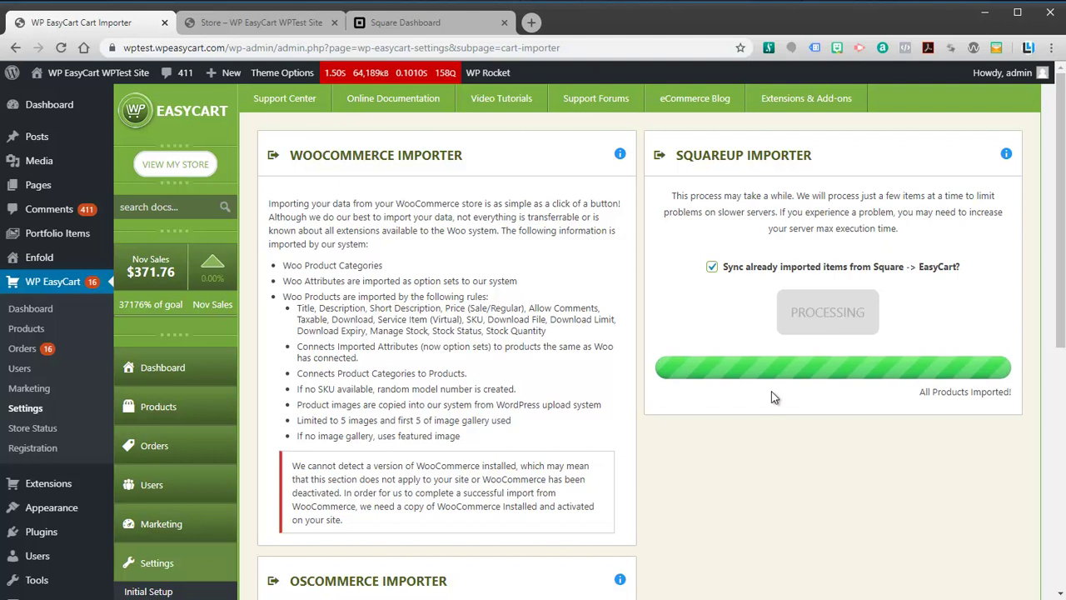
Step: Scroll the admin product list to review the 14 products, SLR Camera still at $299.95
left_click(158, 412)
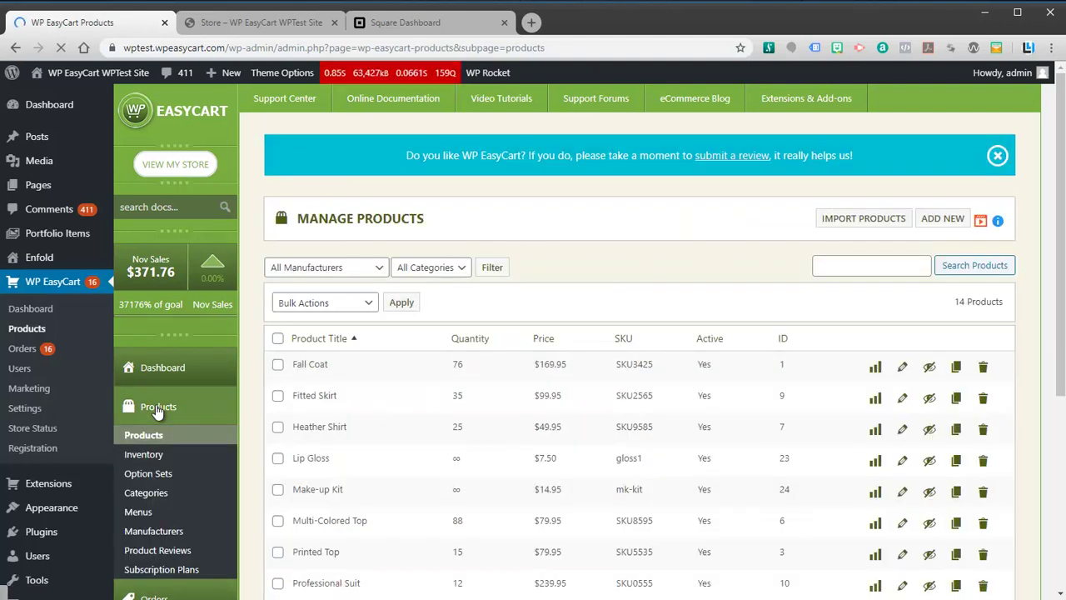
scroll(293, 364, "down", 3)
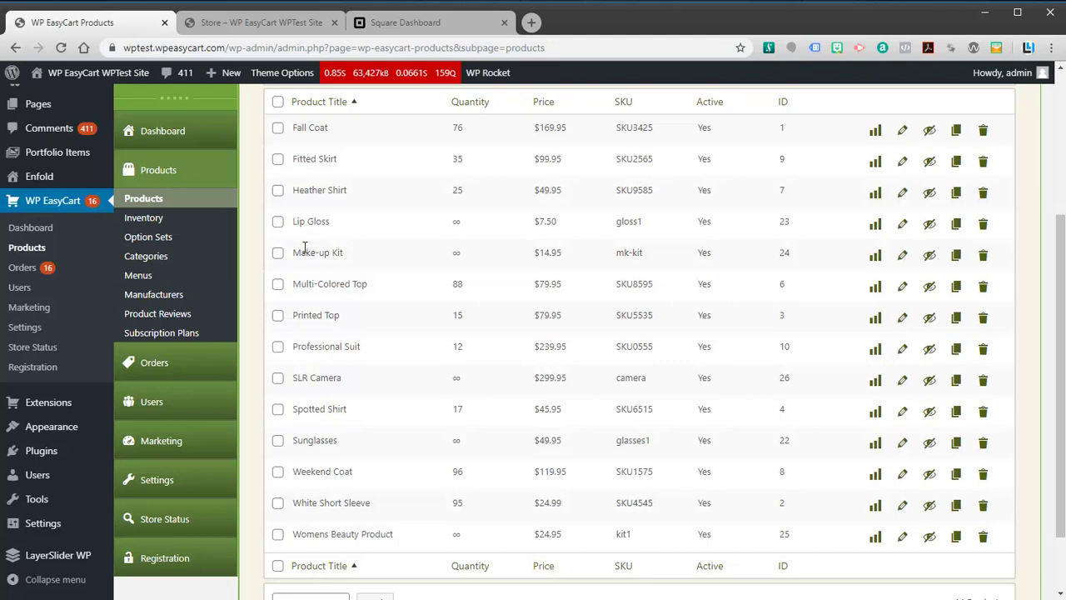
Step: Close SLR Camera's Square Edit Item page back to the Item Library, then show the 14-result storefront
left_click(398, 23)
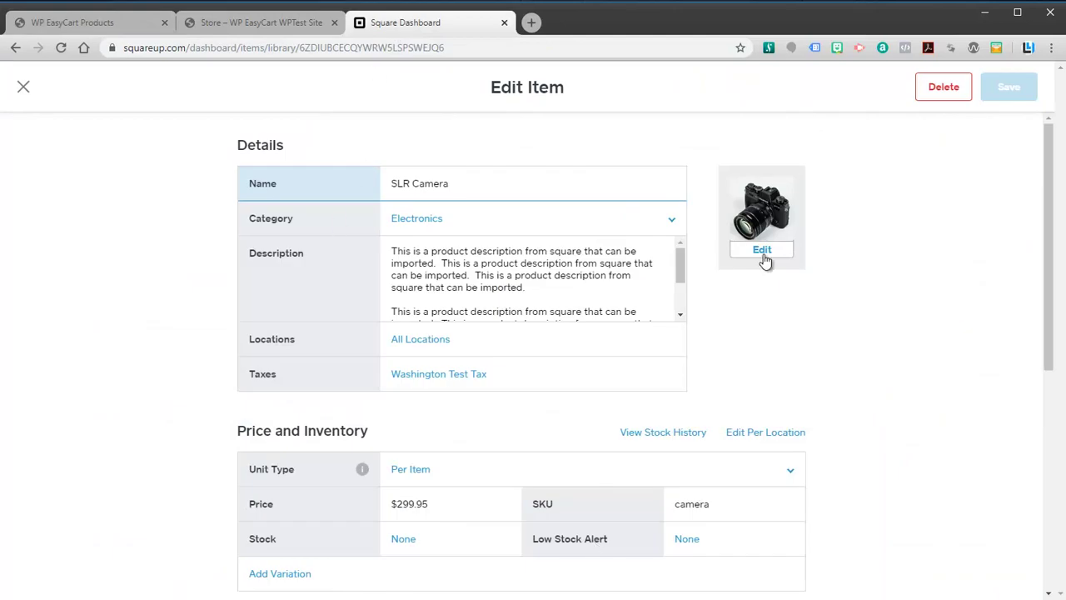
left_click(23, 88)
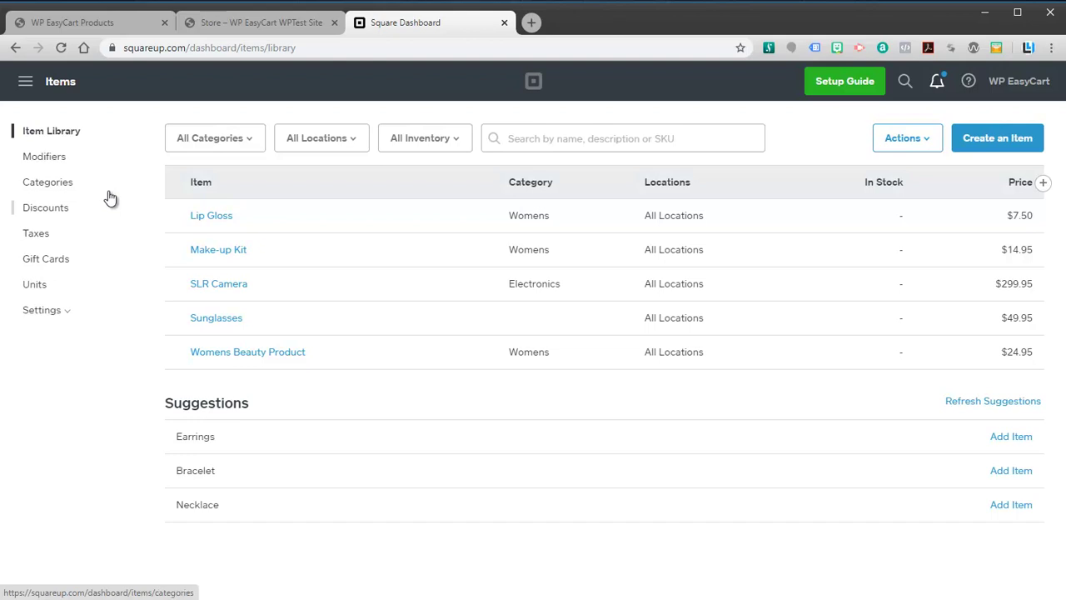
left_click(234, 25)
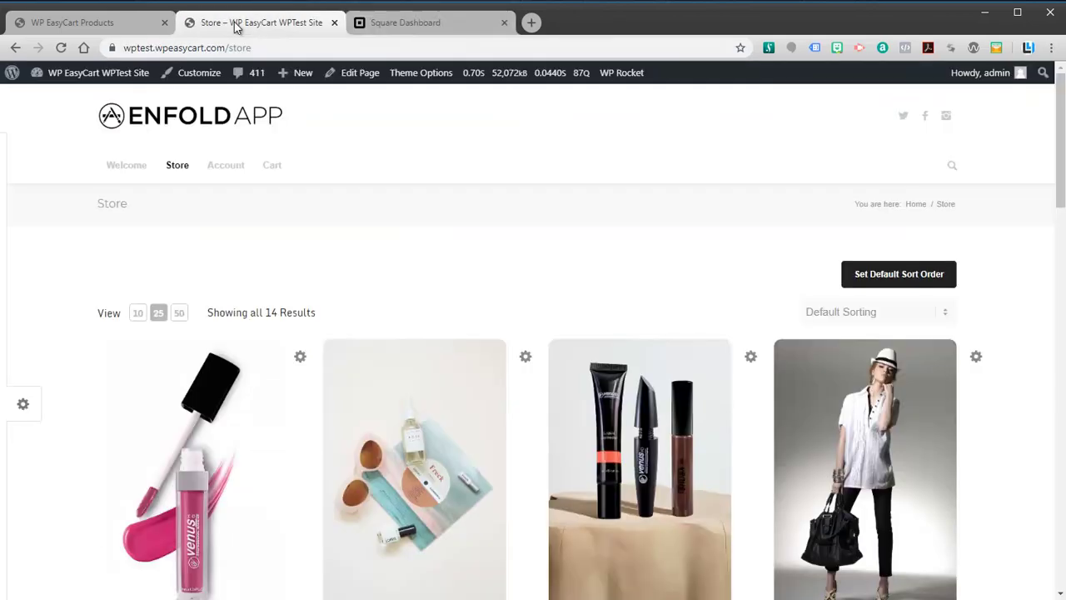
Step: Glance at the top of the admin product list, then scroll the storefront to Womens Beauty Product
left_click(113, 28)
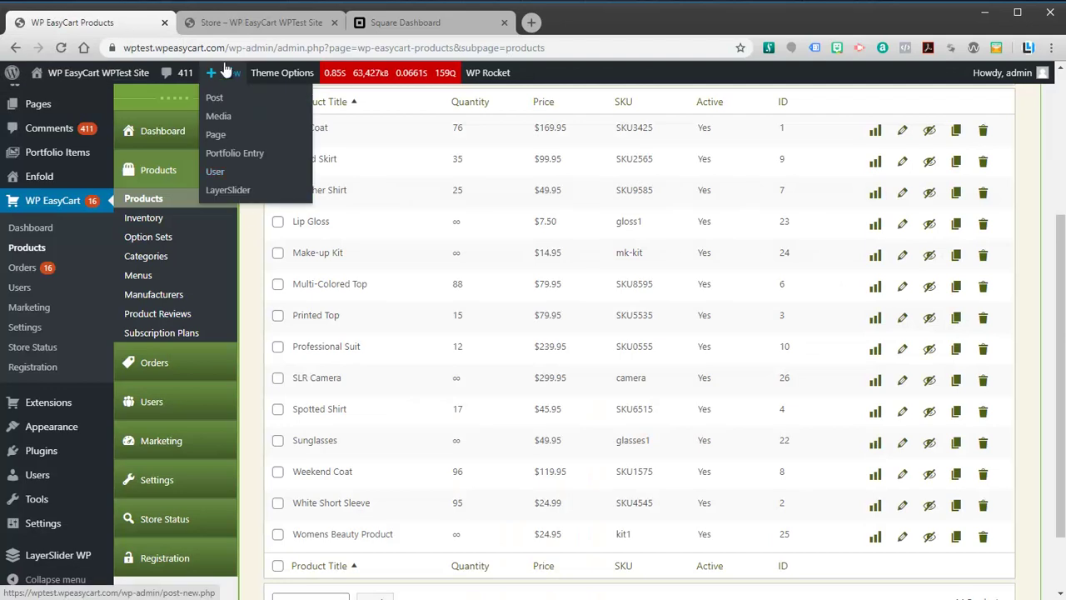
scroll(247, 344, "up", 1)
scroll(247, 344, "up", 2)
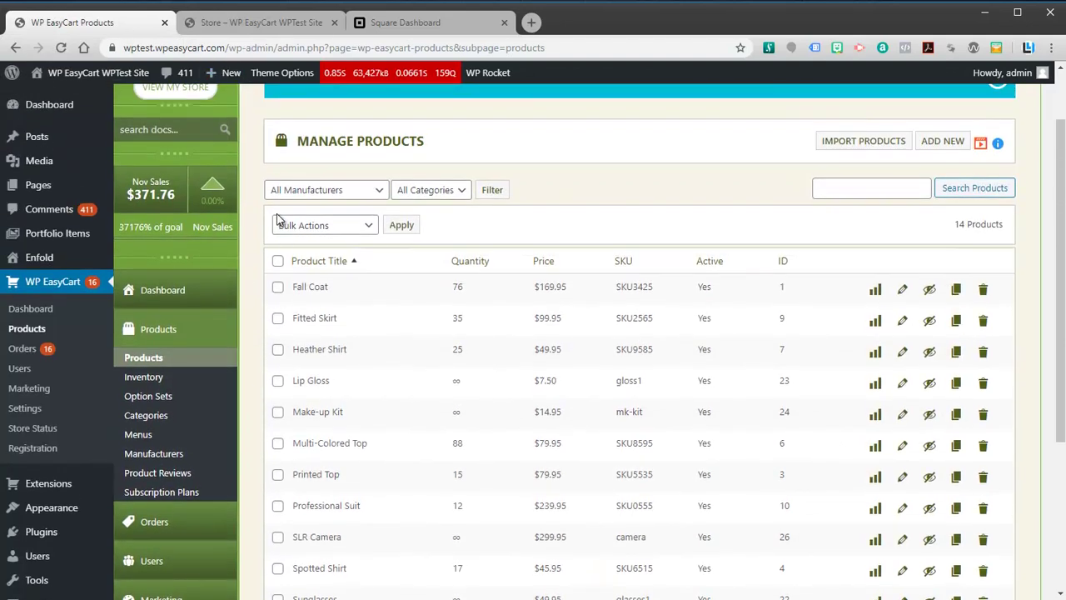
left_click(238, 25)
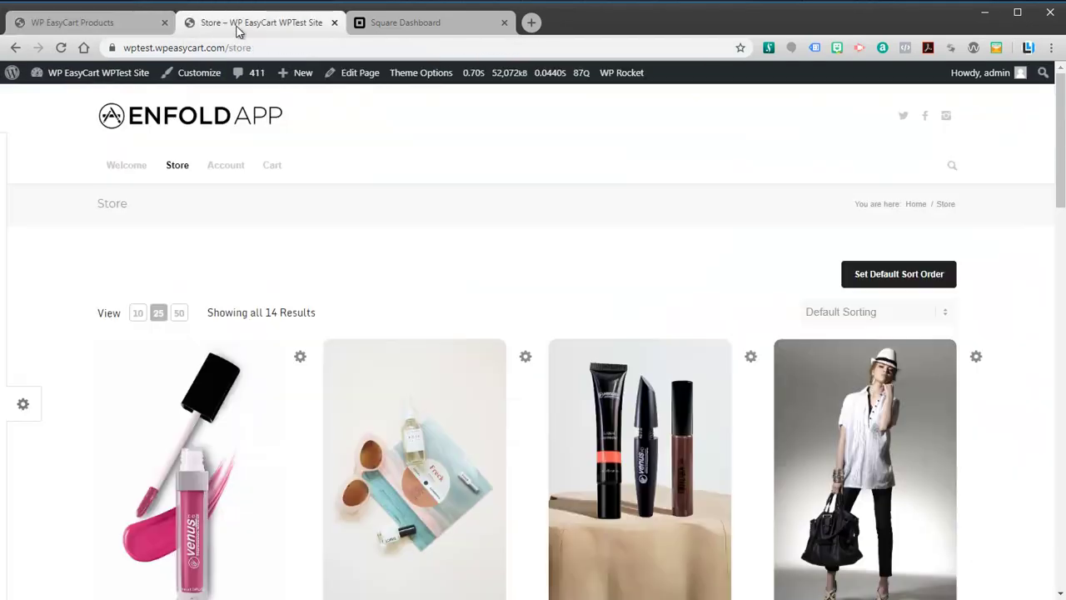
scroll(269, 392, "down", 1)
Step: Add Womens Beauty Product to the cart, view the $209.10 cart, then return to Manage Products
left_click(641, 583)
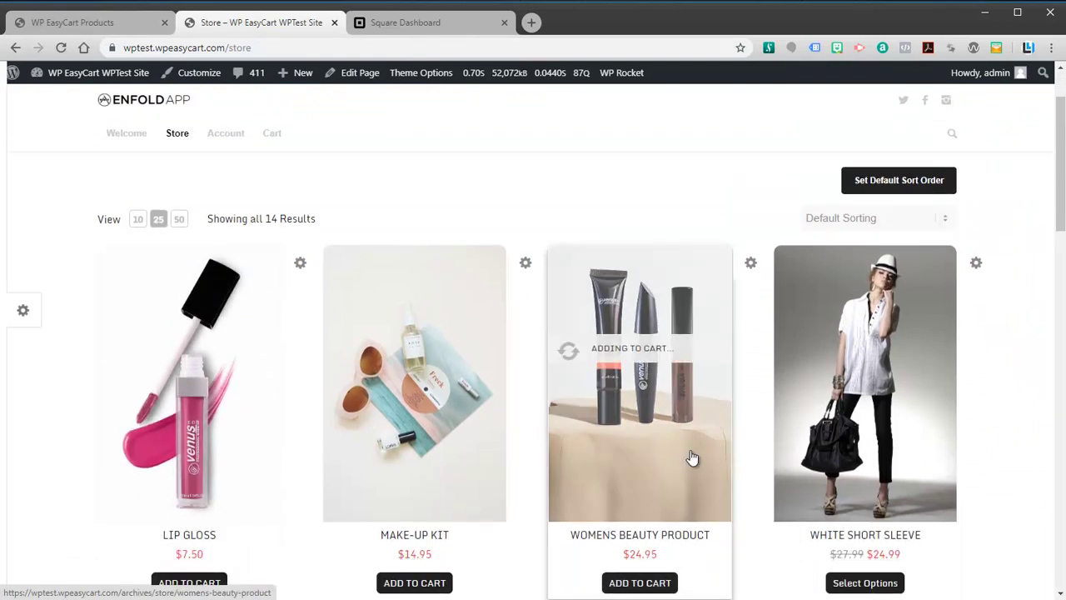
scroll(643, 500, "down", 3)
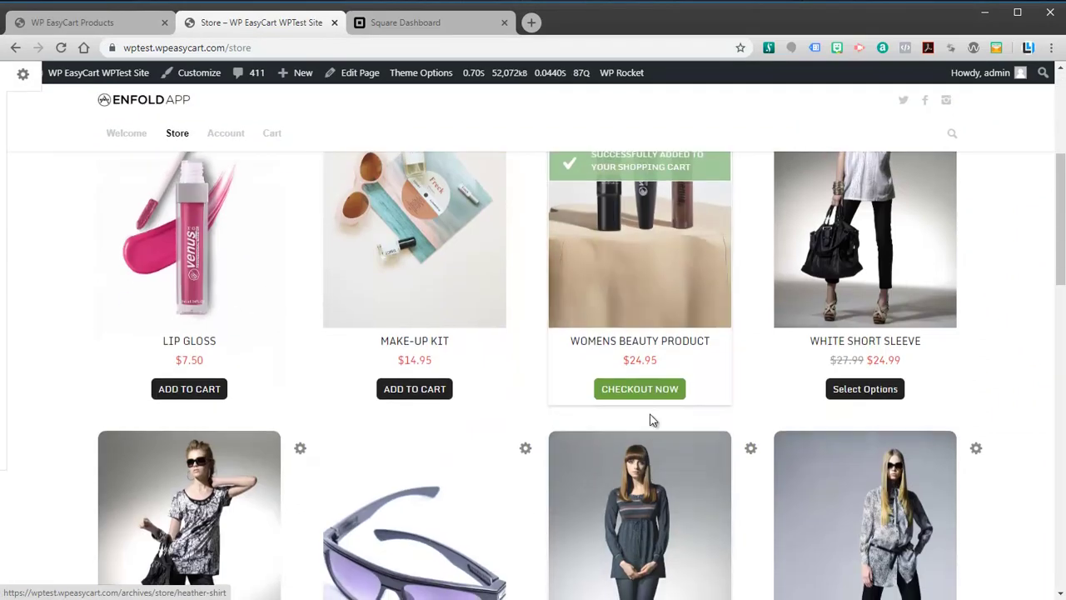
left_click(651, 394)
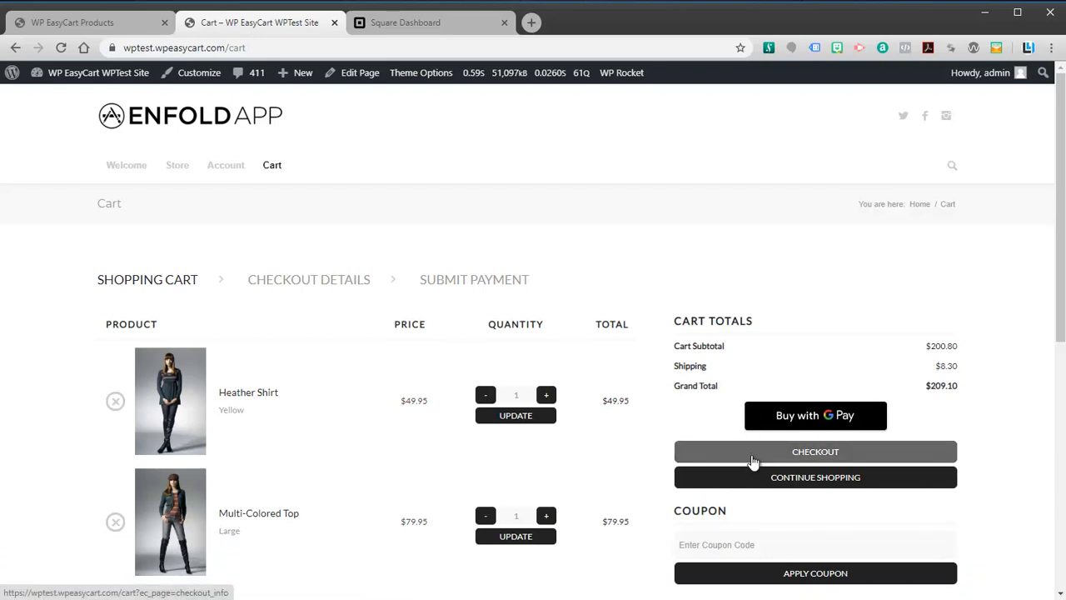
left_click(133, 25)
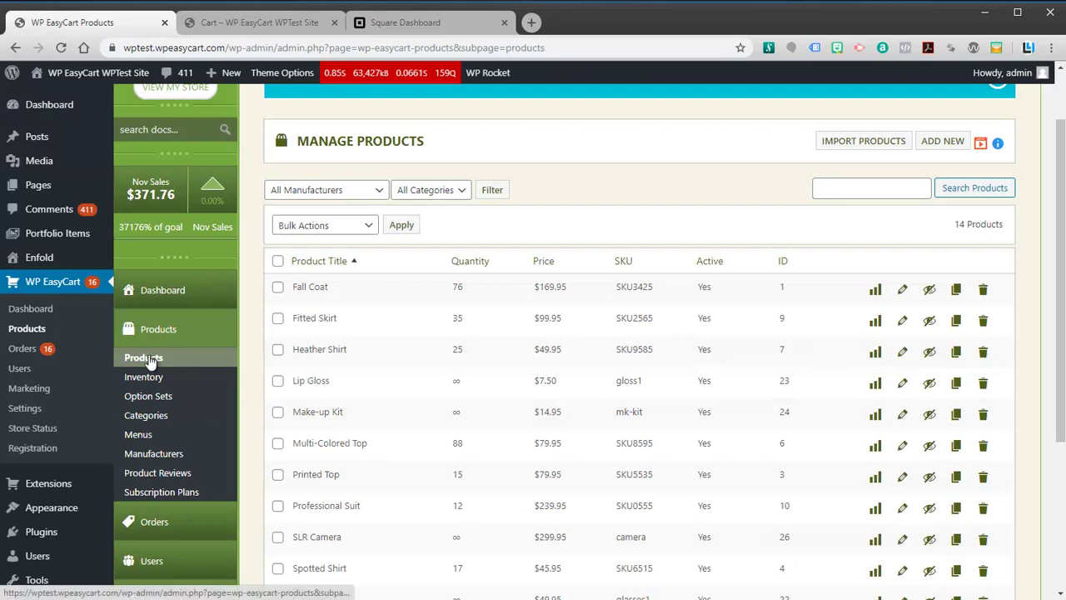